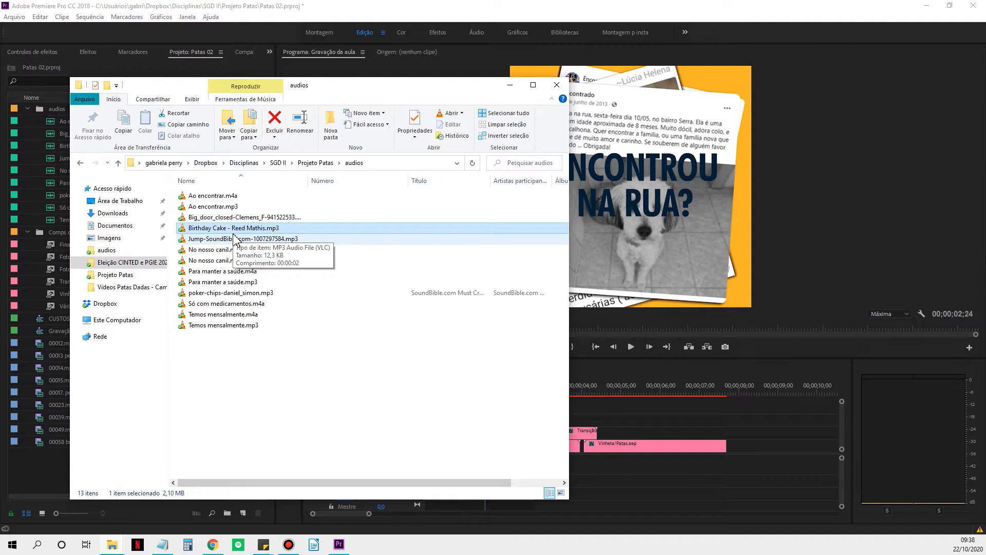
Switch to Premiere Pro and scrub the playhead to 00;00;01;05 in the Gravação da aula sequence.
left_click(596, 33)
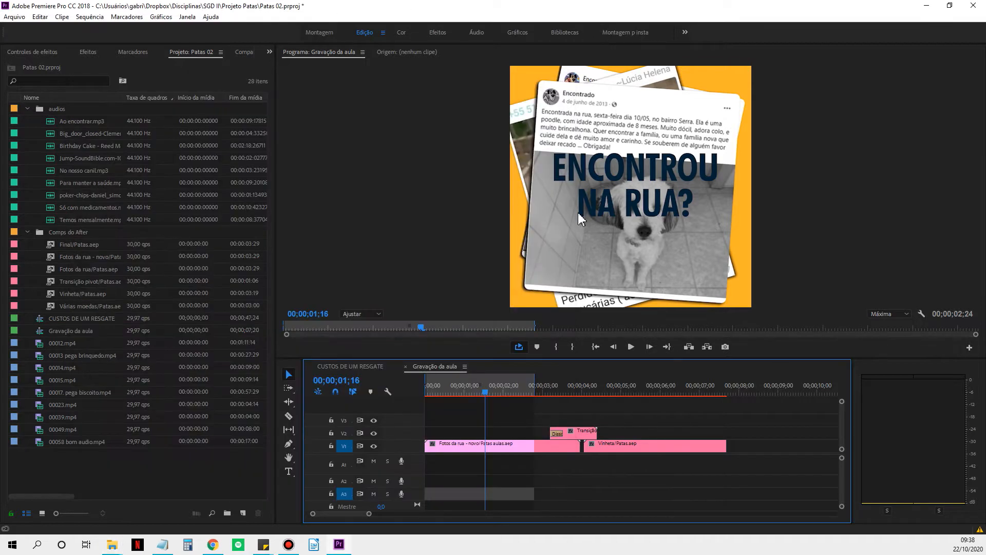
mouse_move(488, 395)
left_mouse_down()
mouse_move(432, 399)
mouse_move(471, 400)
left_mouse_up()
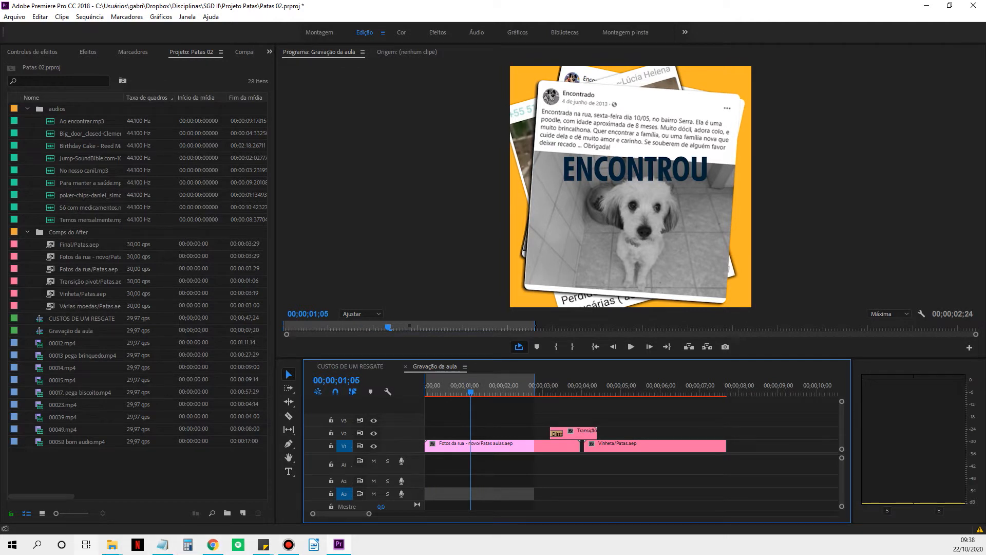
Play Birthday Cake - Reed Mathis.mp3 from the audios folder in VLC, close the player and return to Premiere Pro.
mouse_move(118, 553)
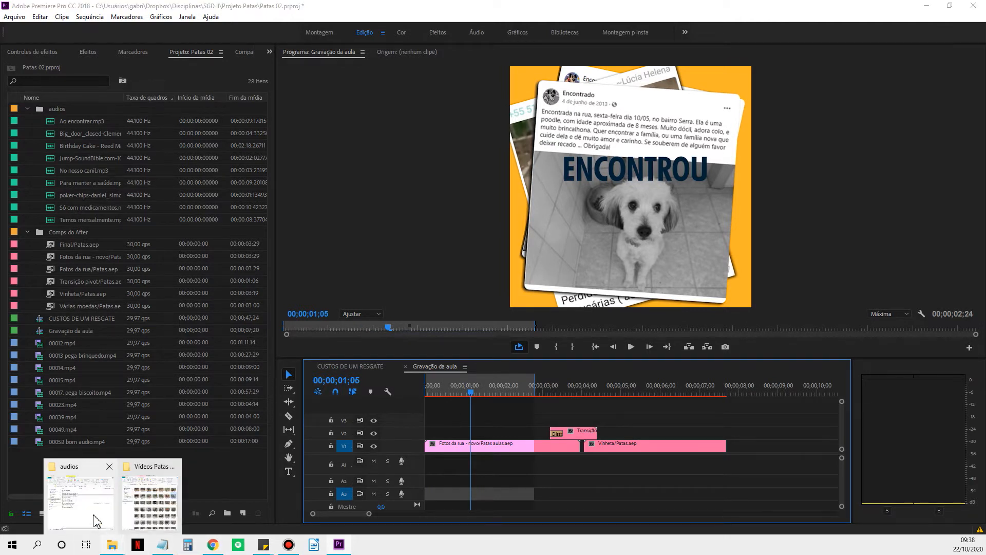
left_click(99, 522)
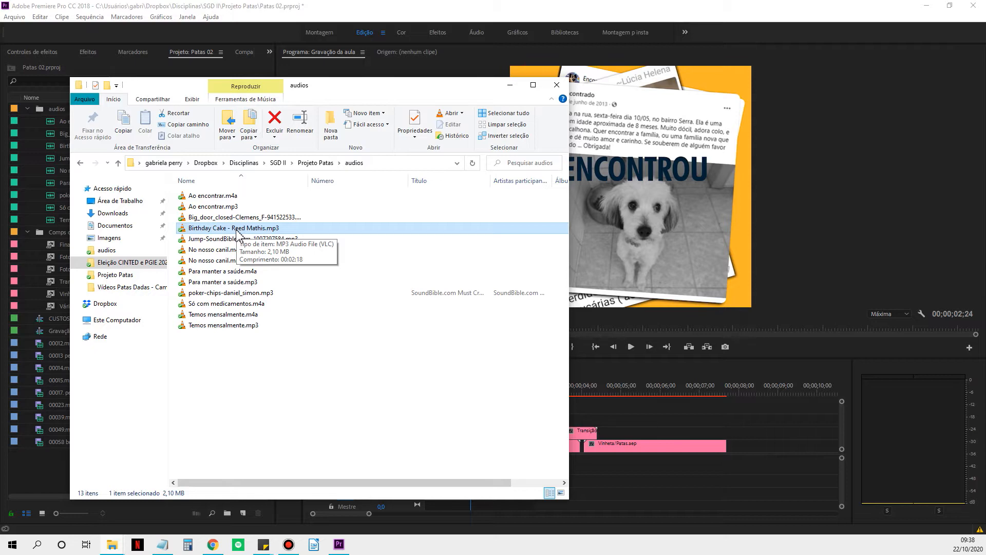
double_click(236, 230)
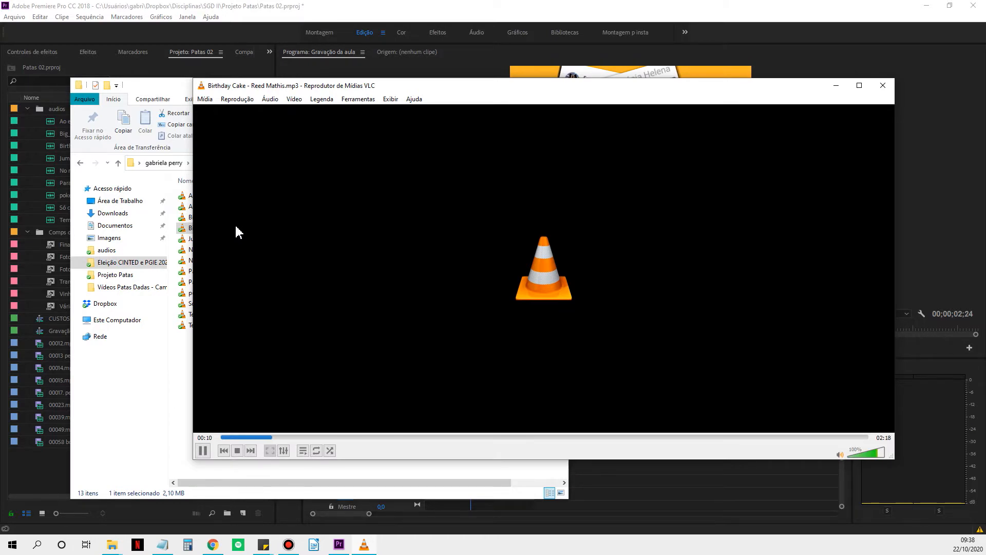
left_click(882, 85)
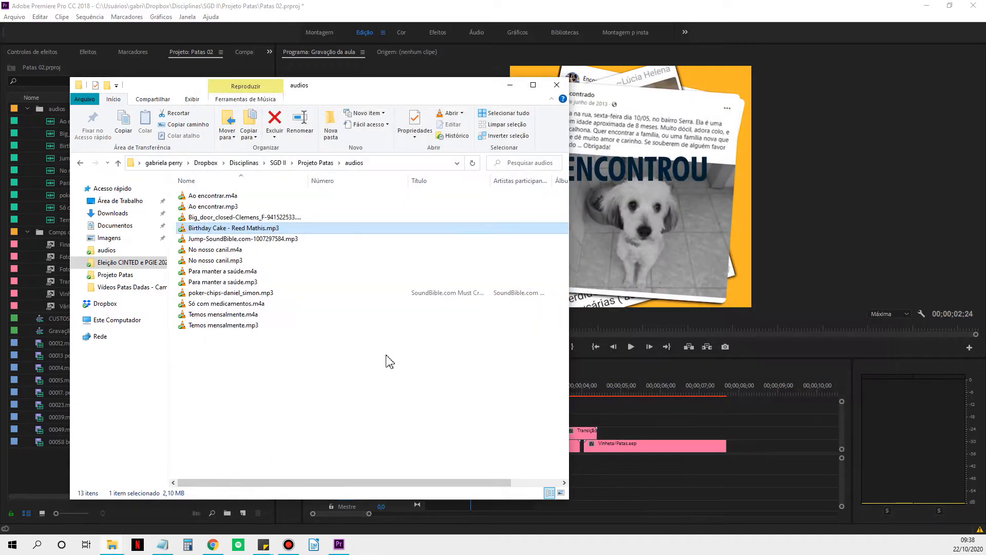
left_click(512, 88)
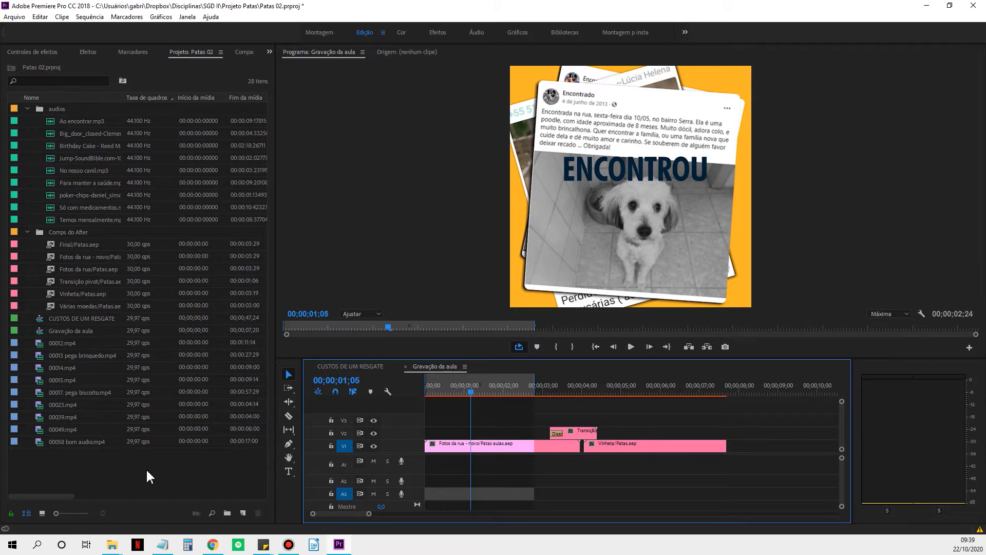
left_click(18, 17)
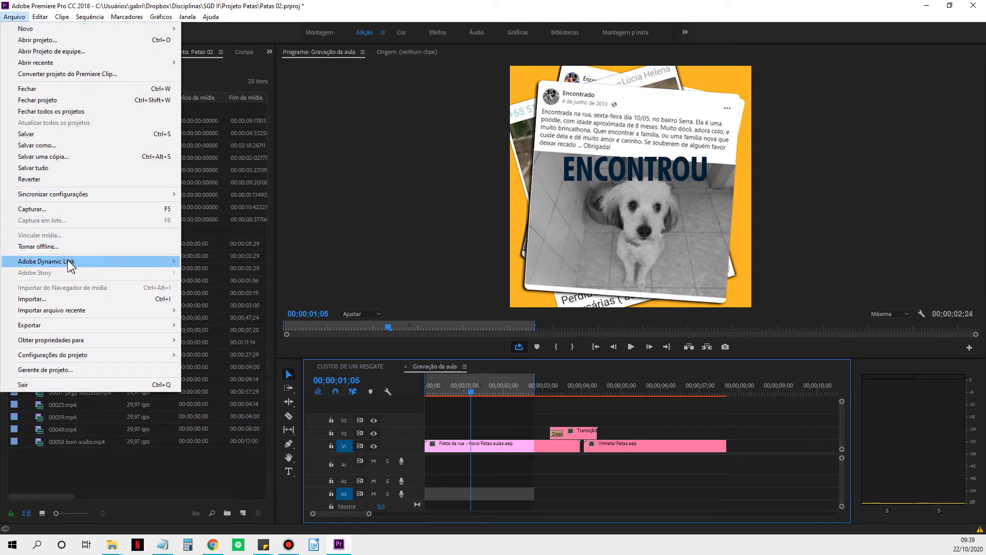
mouse_move(70, 262)
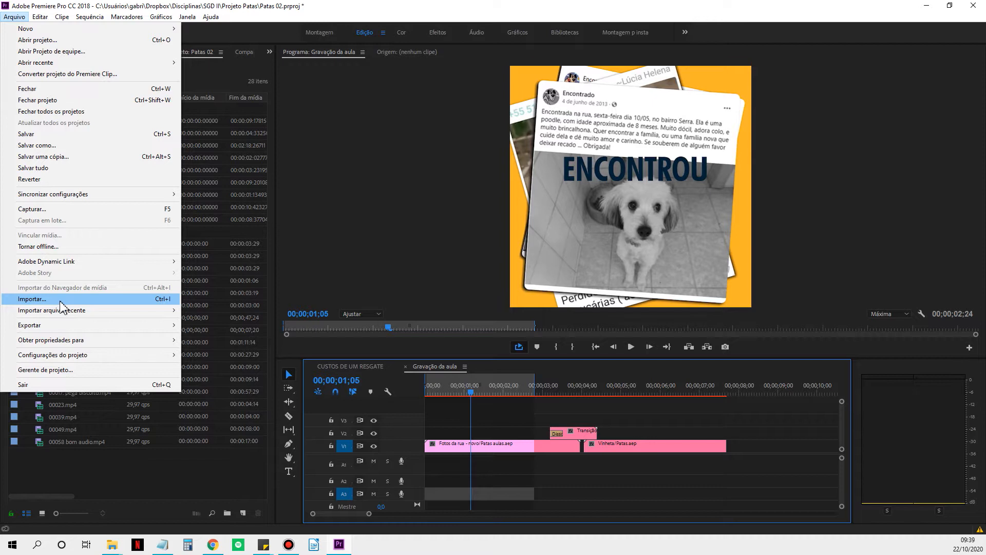
left_click(90, 470)
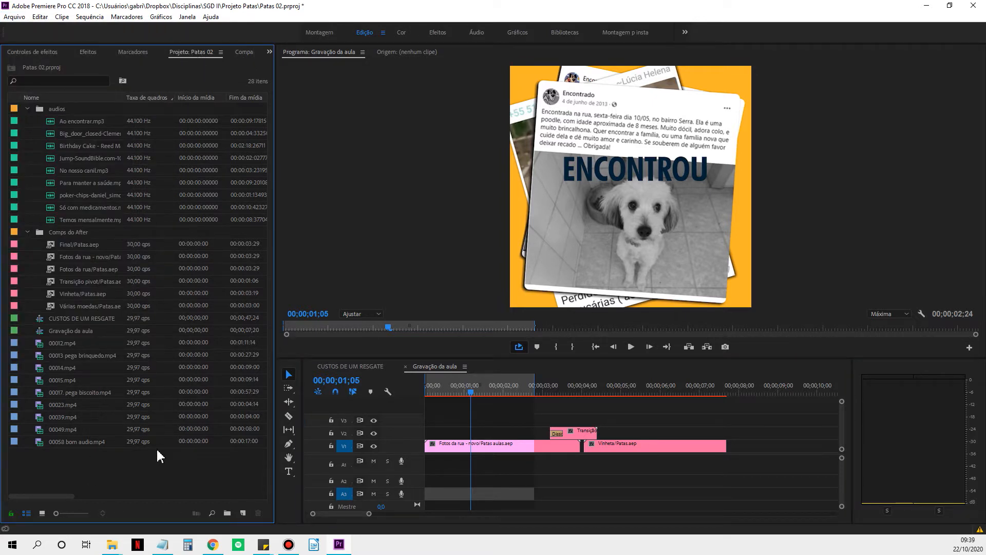
double_click(164, 477)
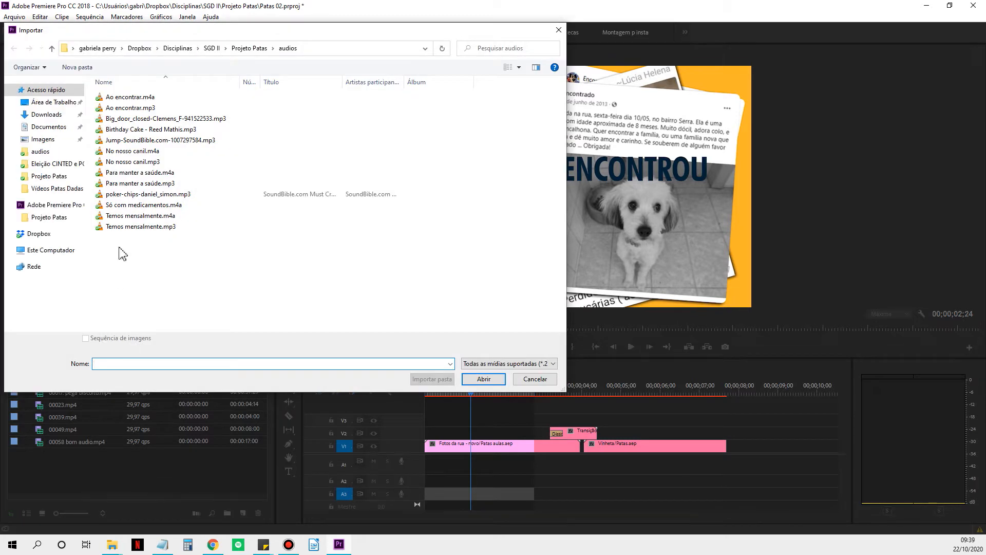
left_click(534, 379)
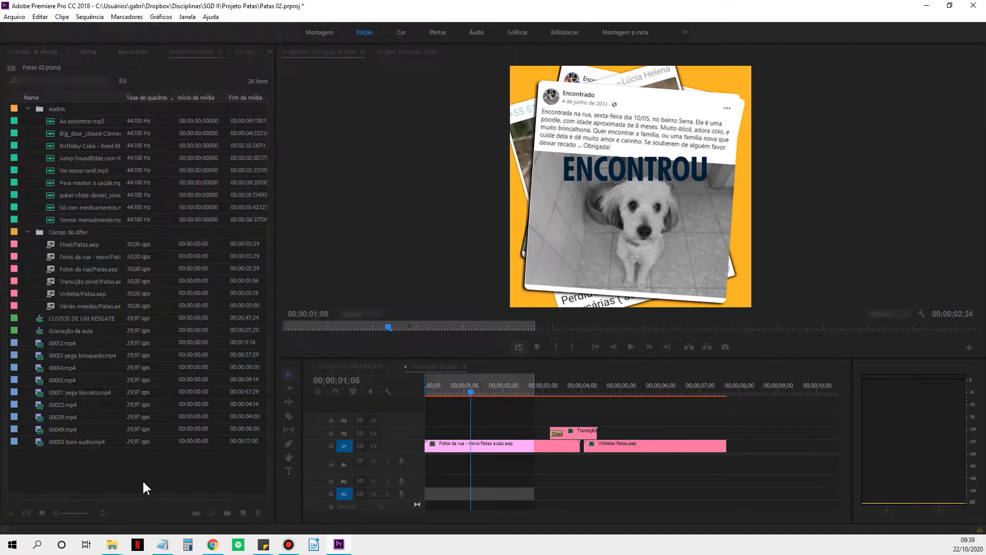
Import Big_door_closed-Clemens_F-941522533.mp3 from the audios folder, and delete the duplicate item outside the audios bin.
right_click(144, 487)
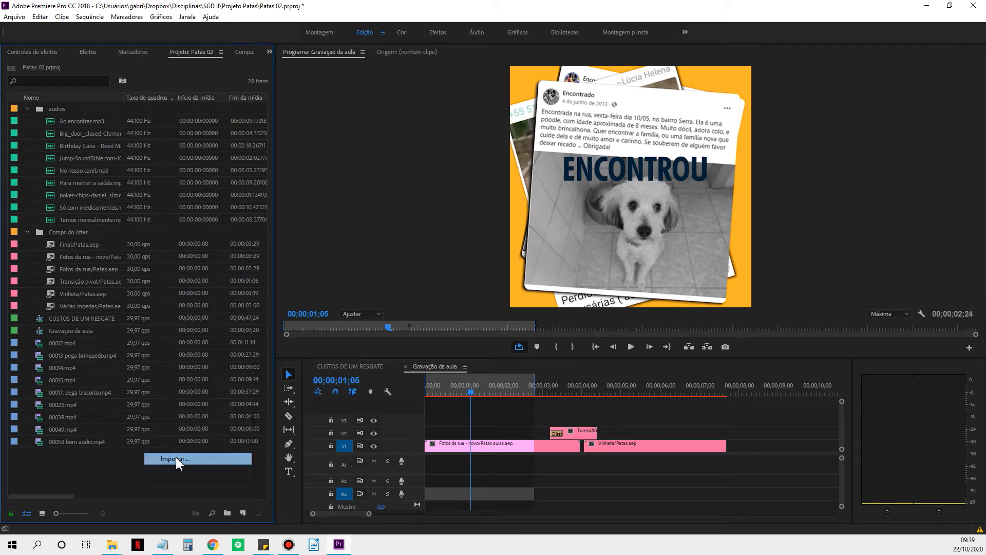
left_click(176, 459)
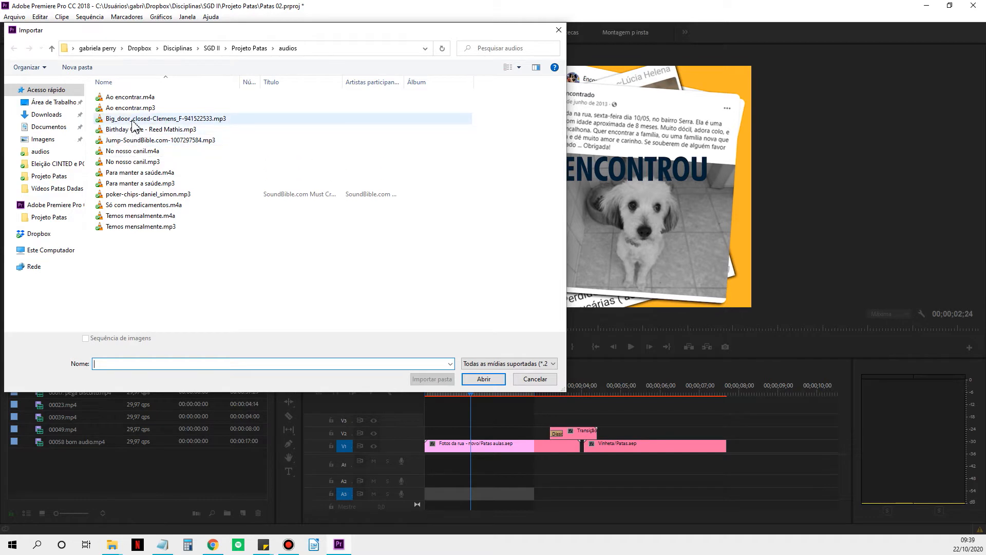
left_click(136, 121)
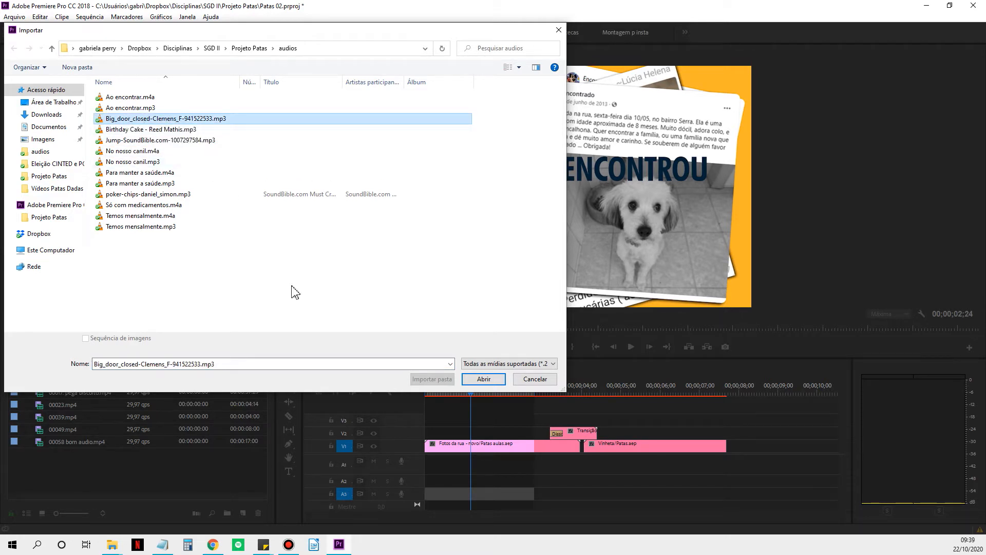
left_click(472, 380)
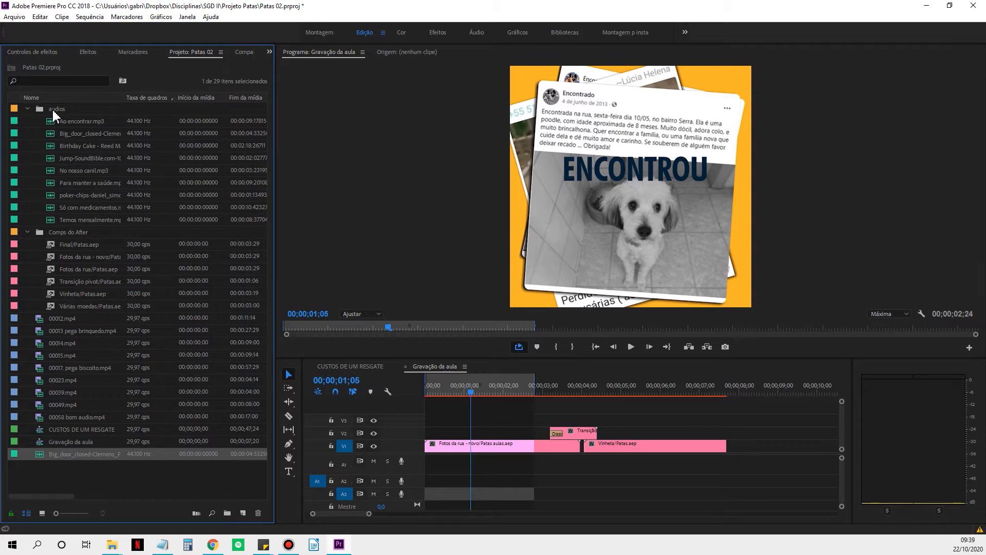
left_click(54, 110)
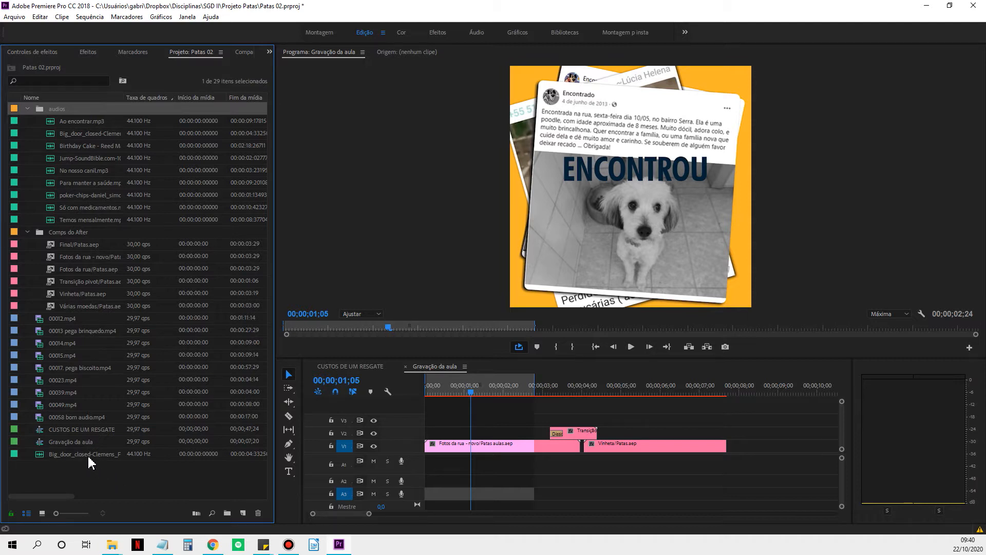
key("Delete")
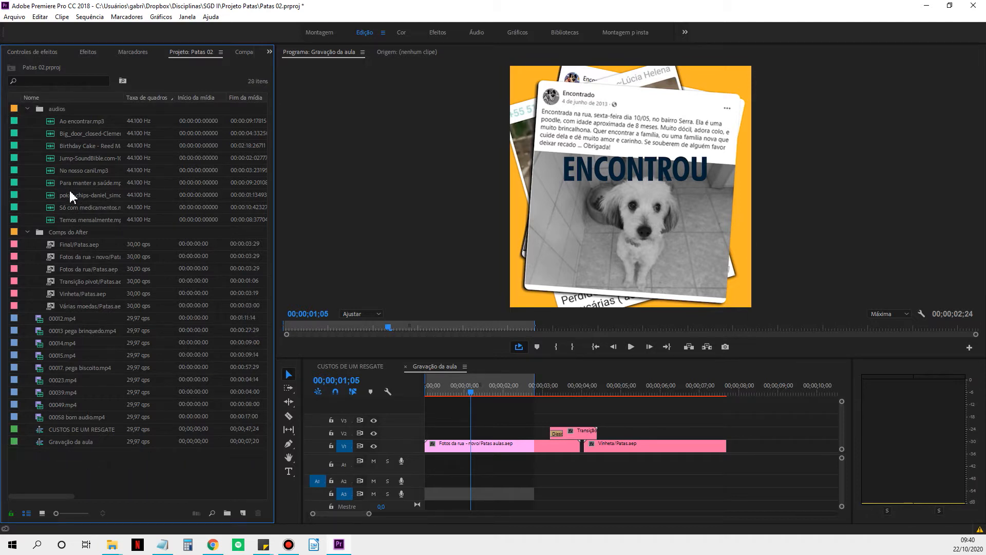
Place the Big_door_closed sound from the audios bin on track A1 near the sequence start, and enlarge the track to show its waveform.
left_click(55, 146)
left_click(53, 134)
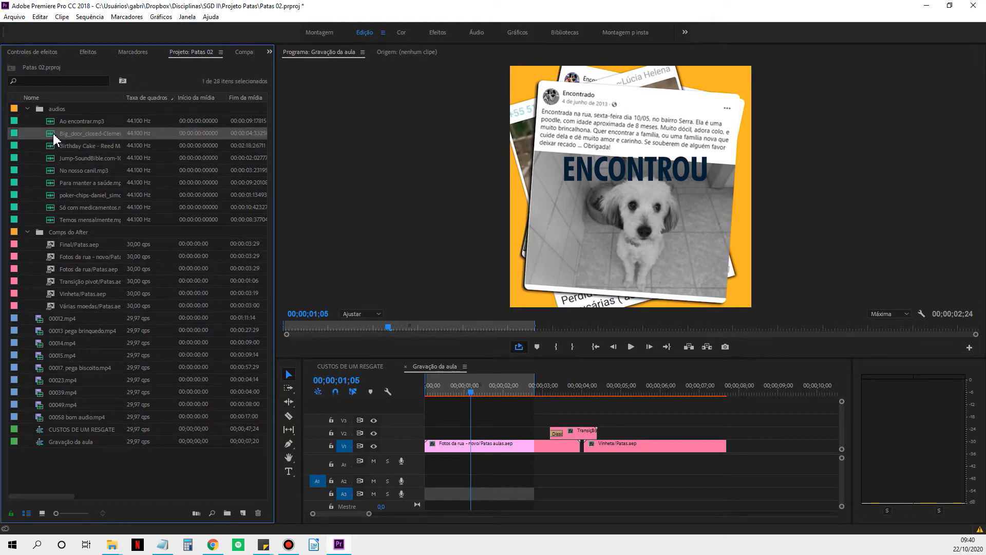
left_click_drag(53, 133, 430, 470)
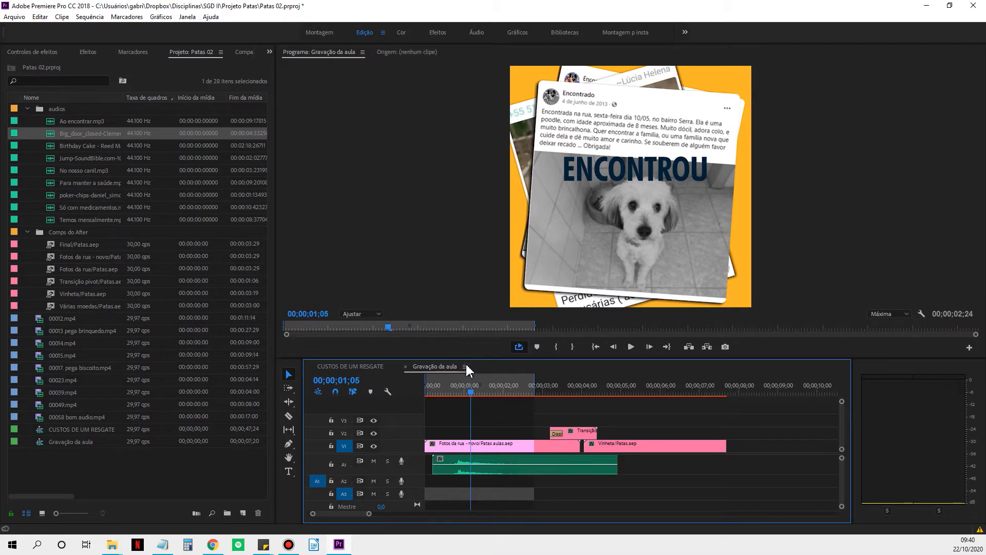
left_click_drag(468, 357, 469, 327)
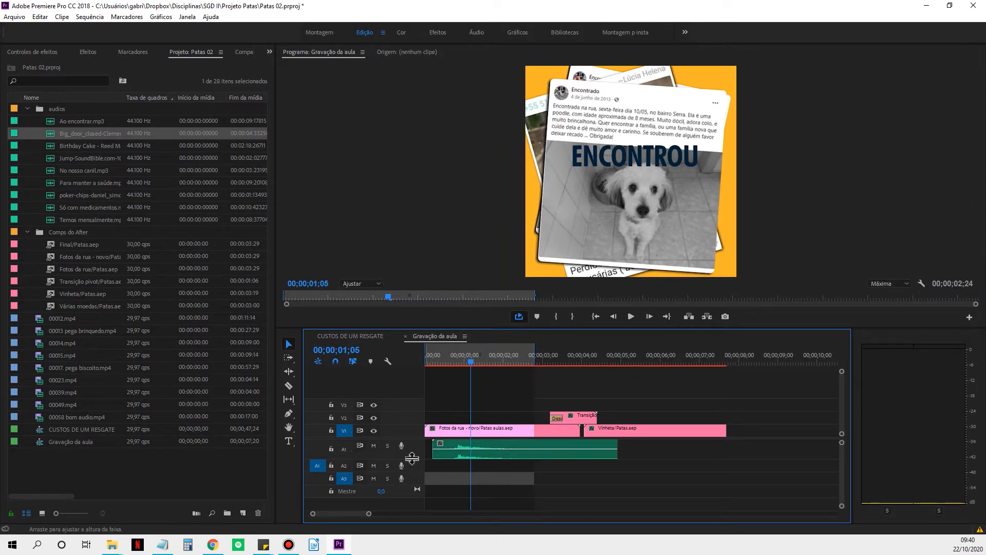
left_click_drag(408, 459, 415, 488)
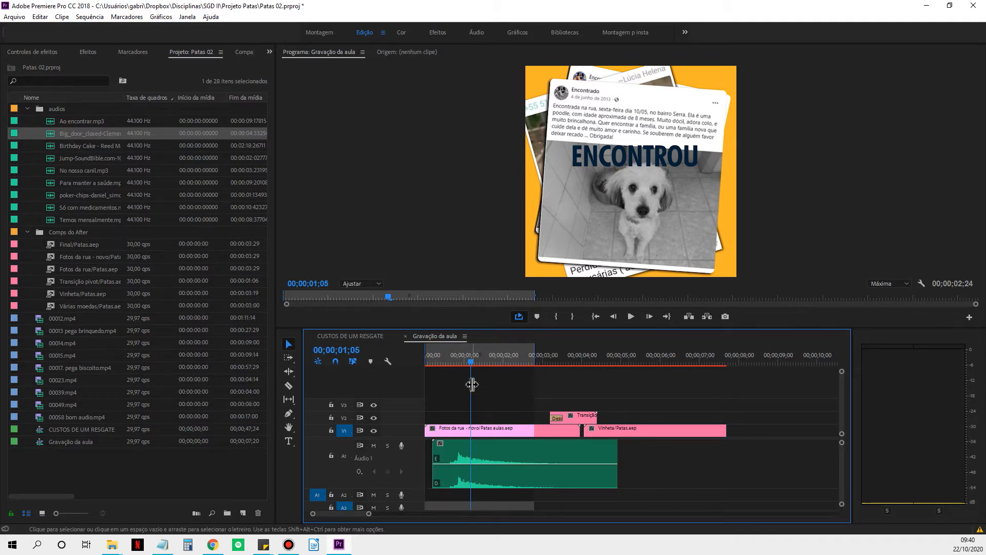
Trim the door sound on A1 so it starts at 00;00;00;13 and ends where the V2 transition begins.
left_click_drag(468, 361, 444, 362)
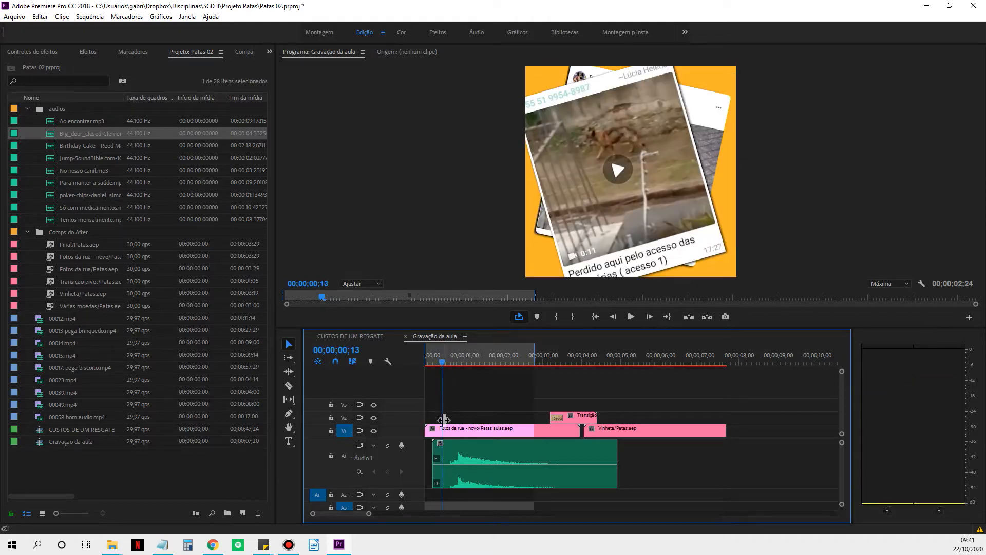
left_click(446, 461)
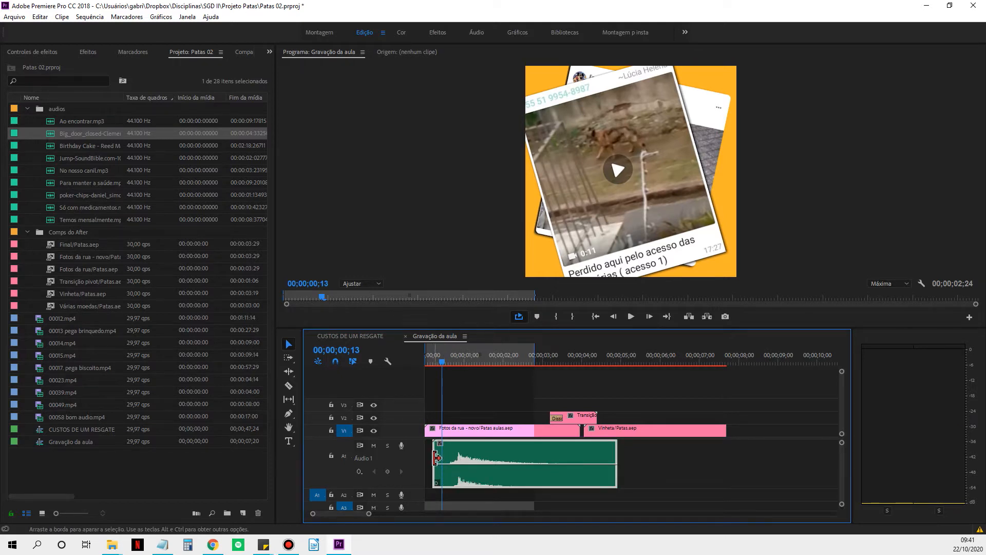
left_click_drag(434, 460, 442, 461)
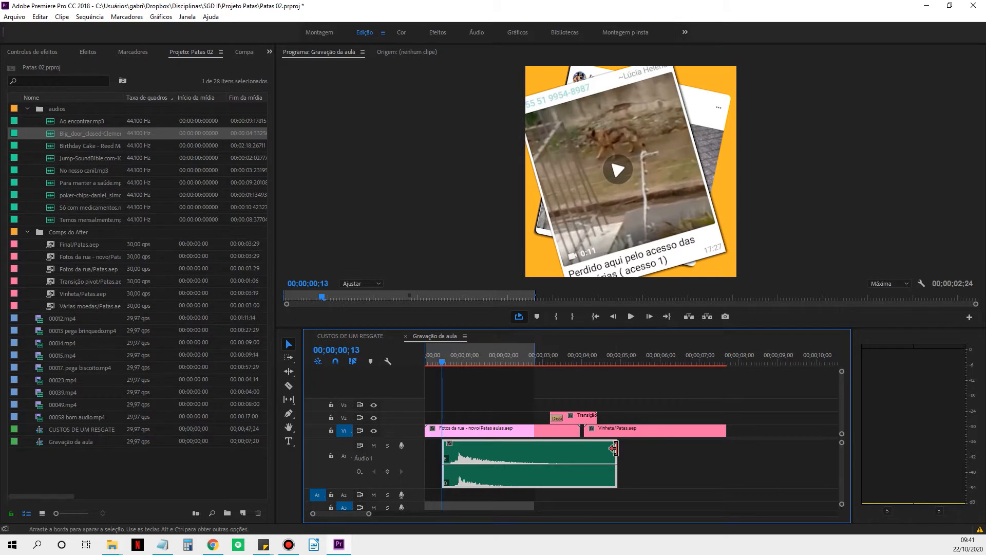
left_click_drag(617, 451, 534, 450)
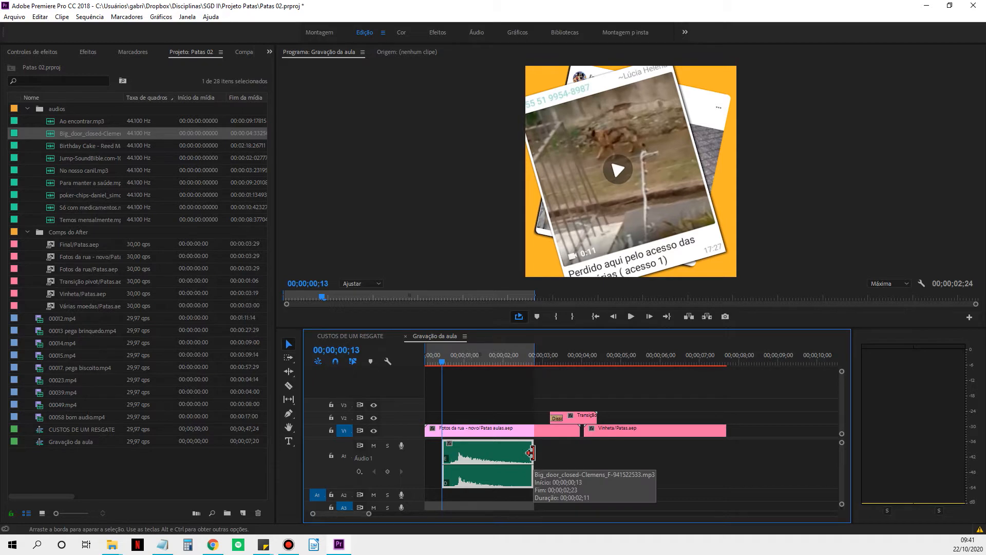
mouse_move(532, 452)
left_mouse_down()
mouse_move(610, 458)
mouse_move(549, 457)
left_mouse_up()
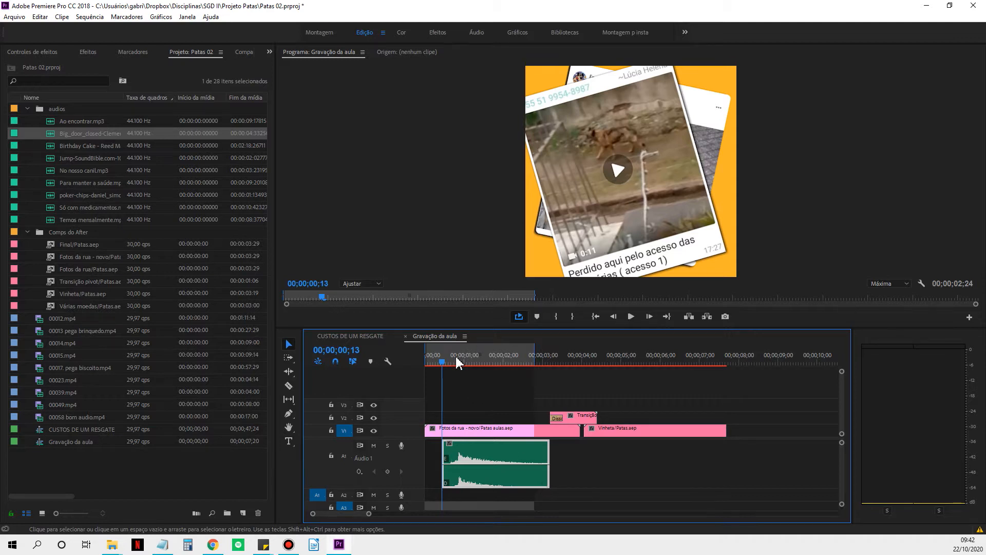
Move the trimmed door sound to the start of the sequence at 00;00;00;00 and reduce the height of track A1.
left_click_drag(443, 368, 432, 368)
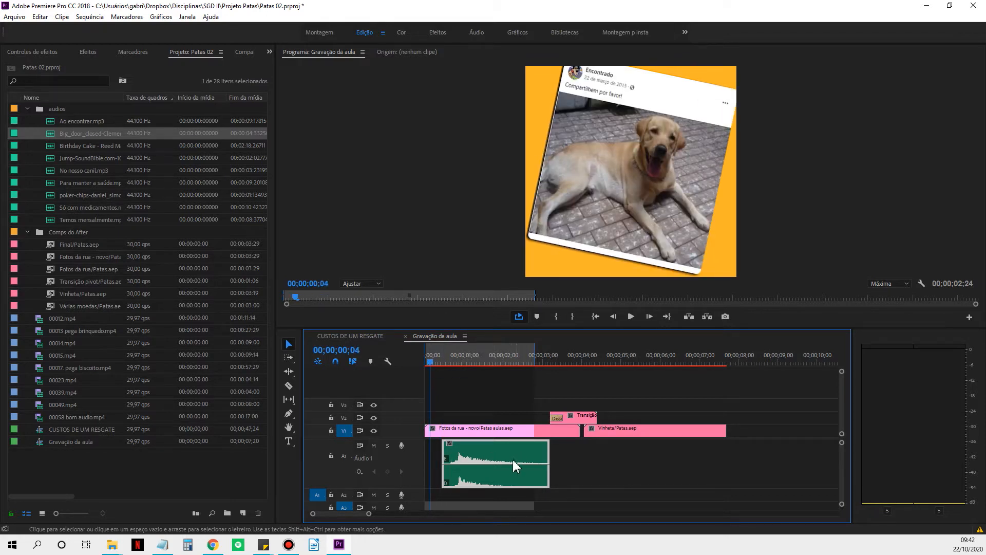
left_click_drag(510, 462, 493, 462)
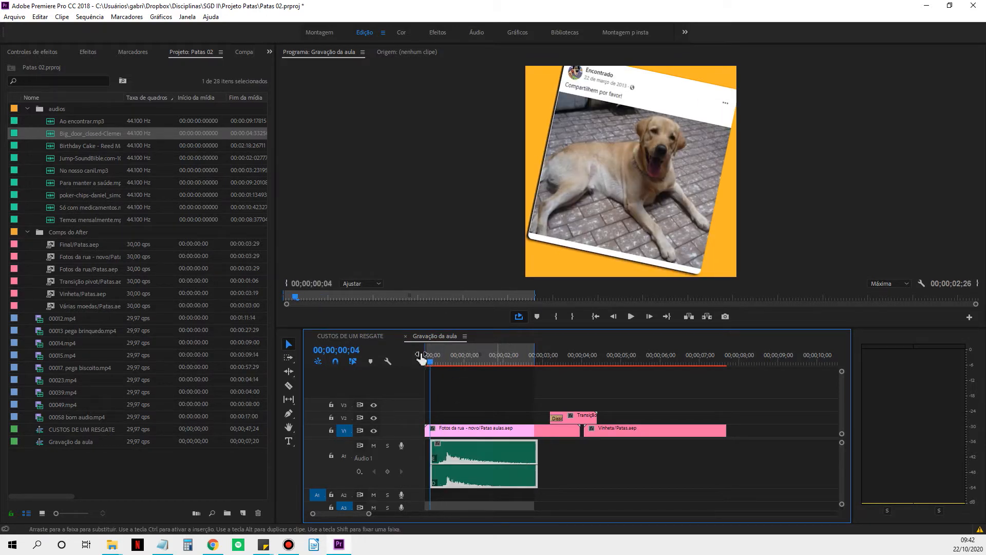
left_click(427, 359)
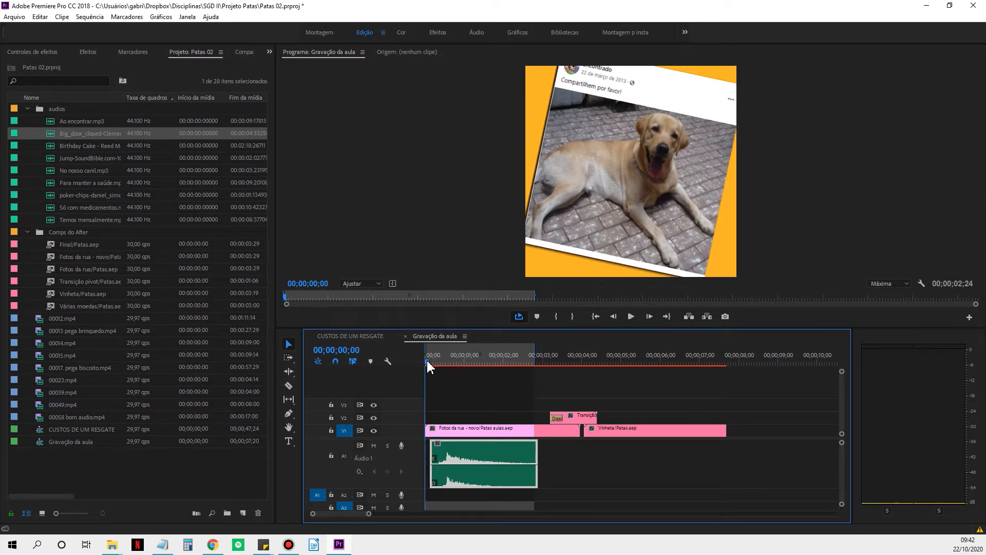
left_click_drag(427, 358, 434, 361)
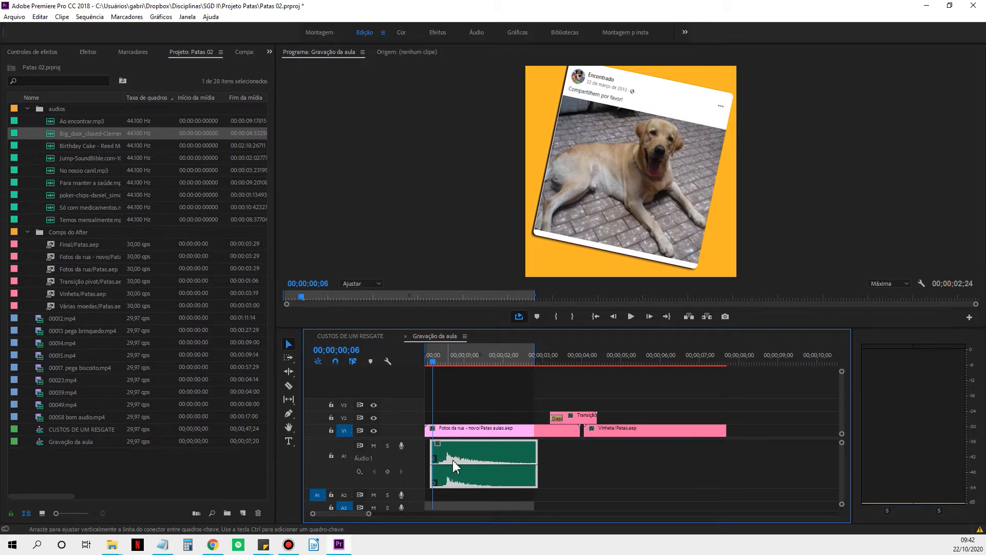
left_click_drag(455, 465, 450, 466)
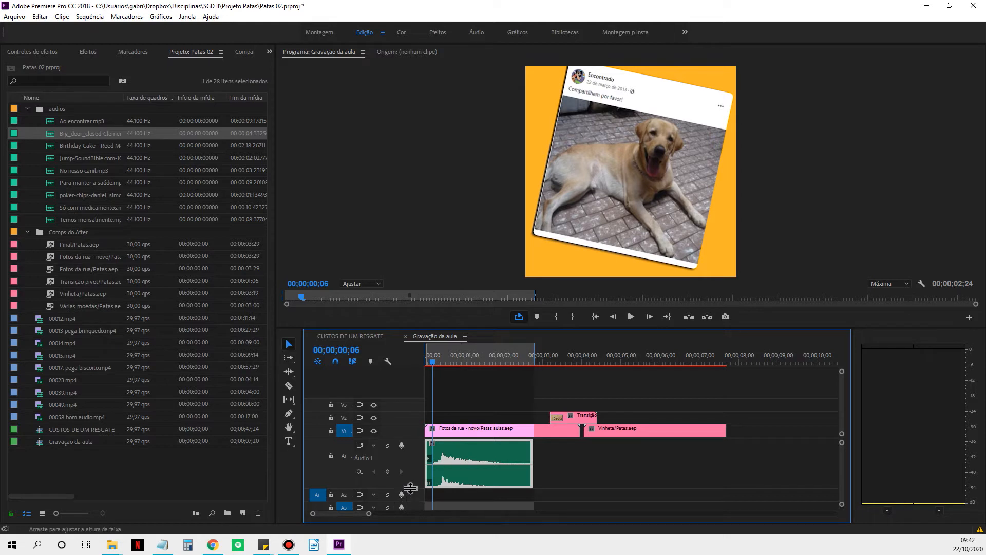
left_click_drag(403, 489, 417, 466)
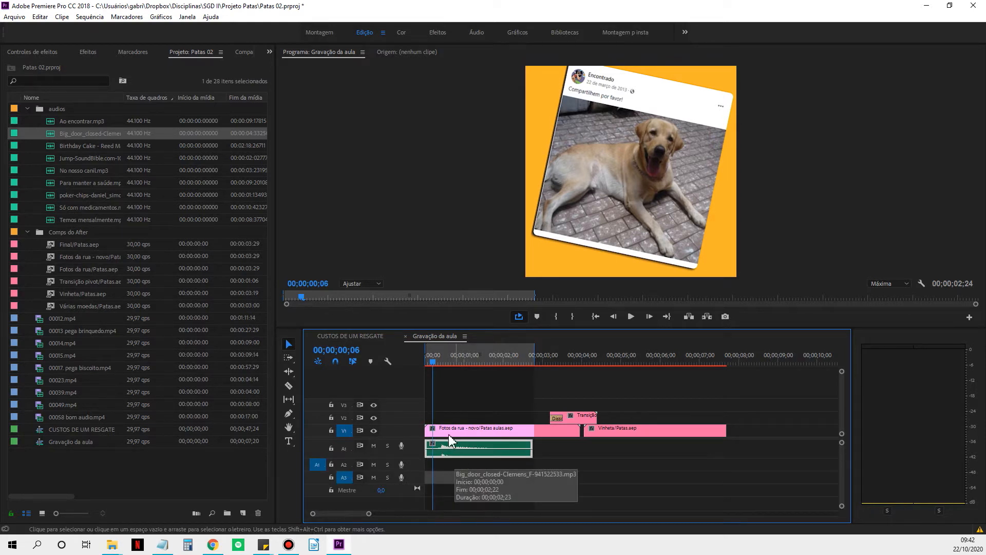
Paste a copy of the door sound on track A2 only, starting at 00;00;00;13 where the second photo lands.
left_click_drag(436, 366, 444, 366)
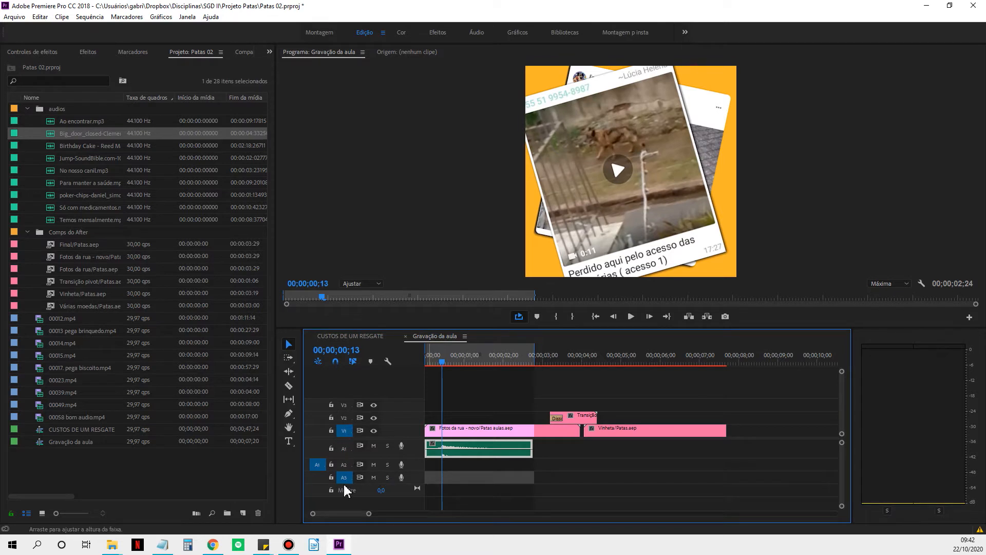
left_click(345, 464)
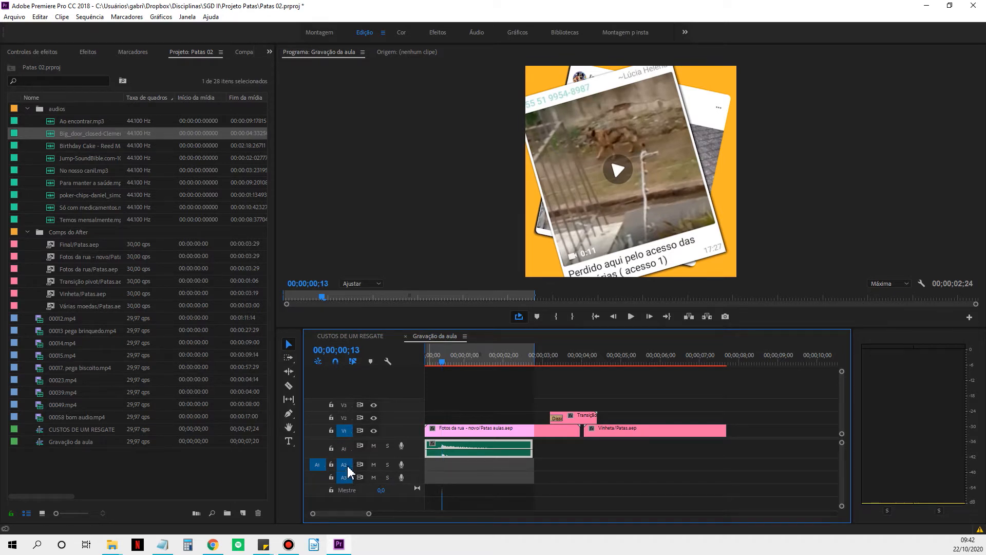
left_click(344, 477)
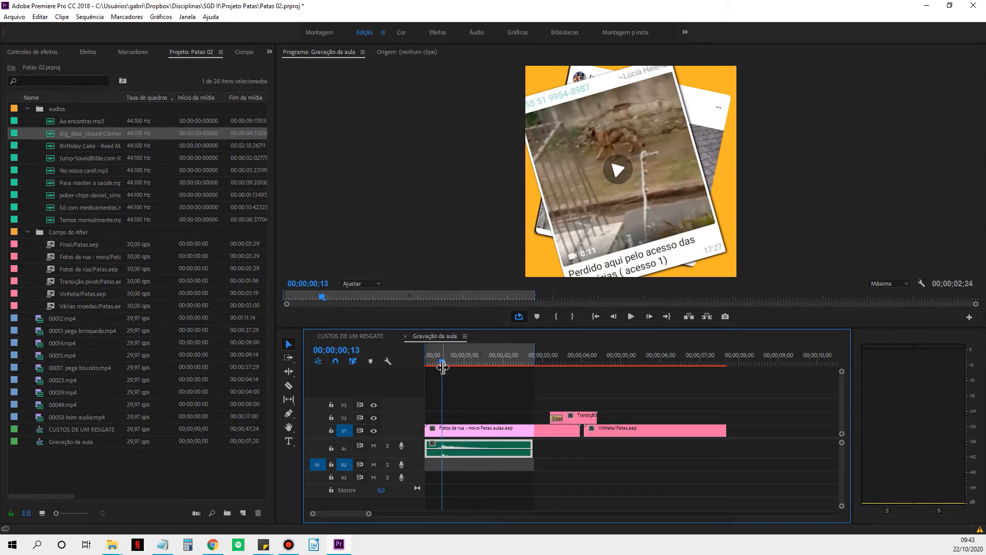
key("period")
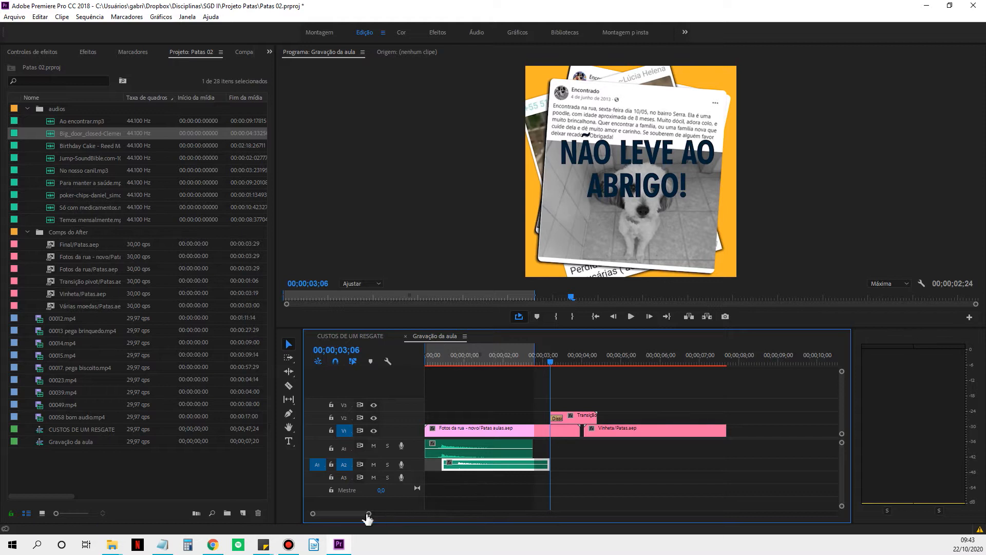
Trim the quiet lead-in from both door sounds, starting A2 at about 00;00;00;22 and A1 at about 00;00;00;07.
left_click(456, 359)
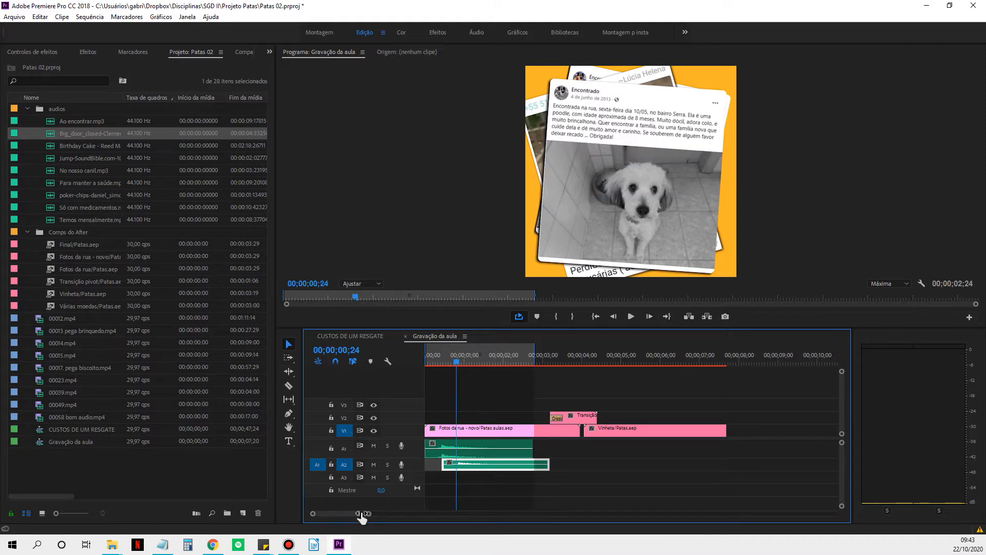
left_click_drag(361, 515, 355, 515)
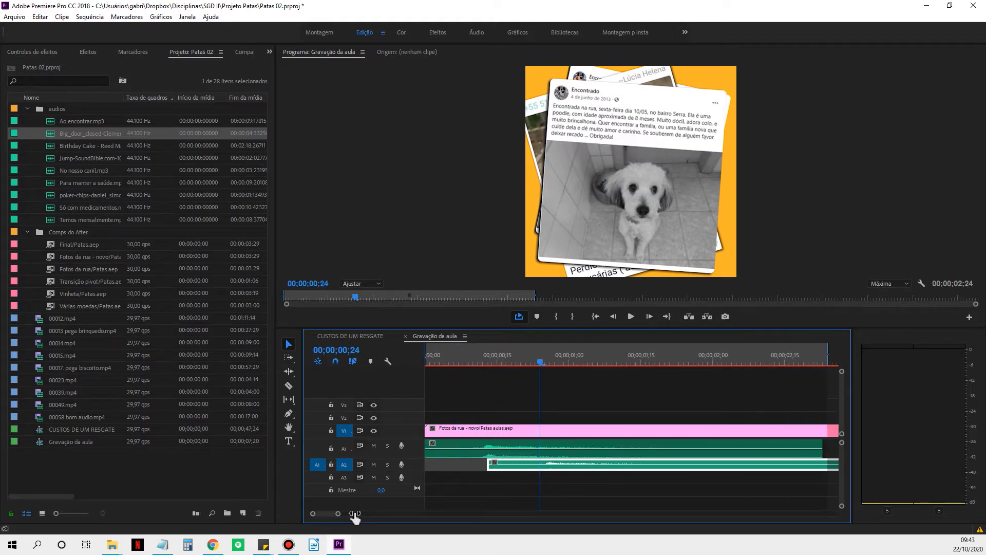
left_click_drag(489, 464, 530, 466)
left_click(447, 455)
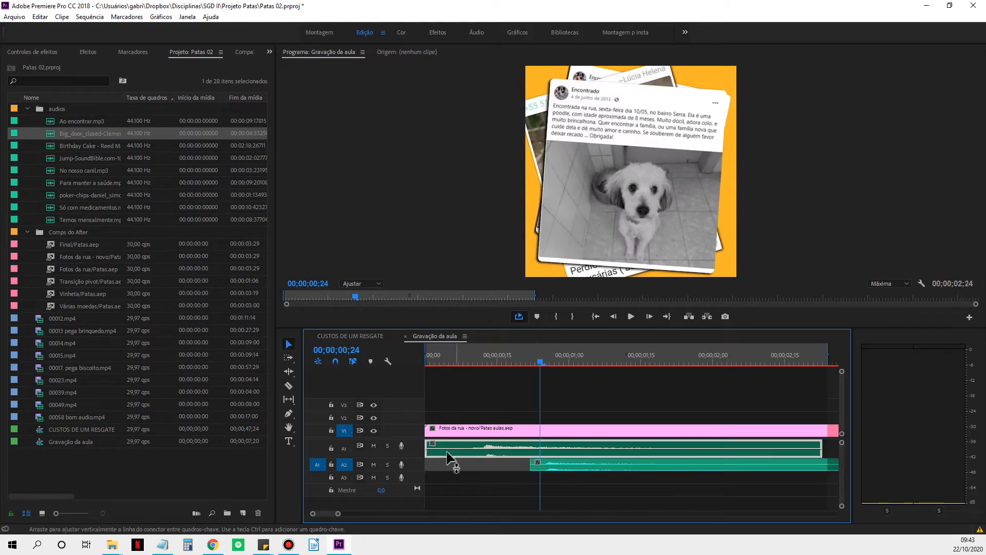
left_click_drag(427, 450, 459, 453)
Move the A1 sound to 00;00;00;00 and the A2 sound to about 00;00;00;08, aligning their peaks with the photos landing at frames 6 and 13.
left_click(503, 363)
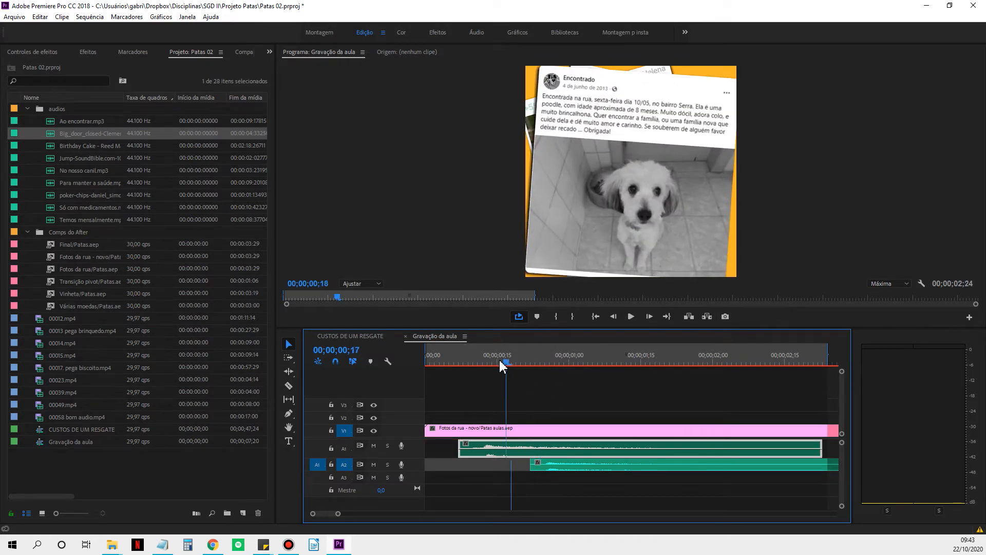
left_click_drag(502, 364, 452, 363)
left_click_drag(541, 445, 503, 449)
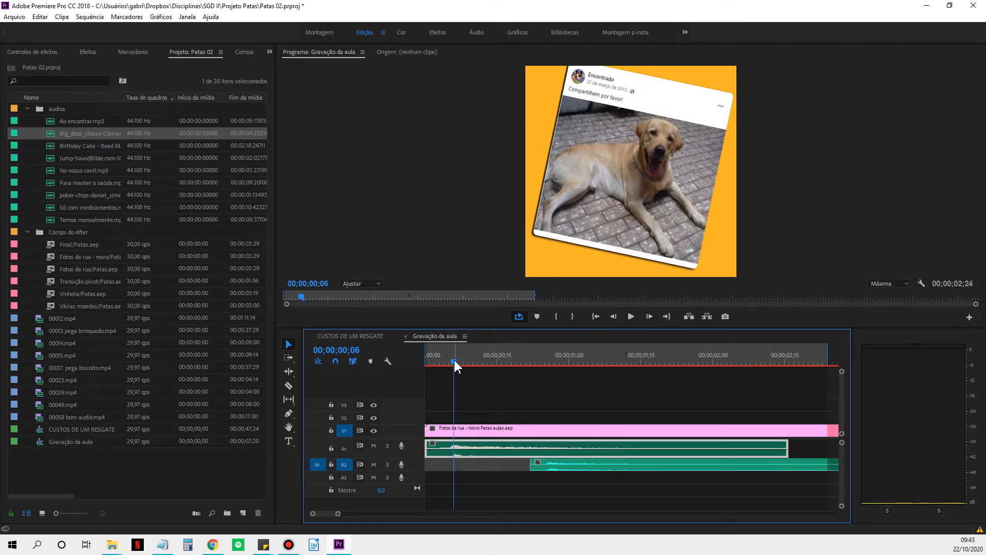
left_click_drag(454, 362, 487, 364)
left_click_drag(578, 457, 514, 465)
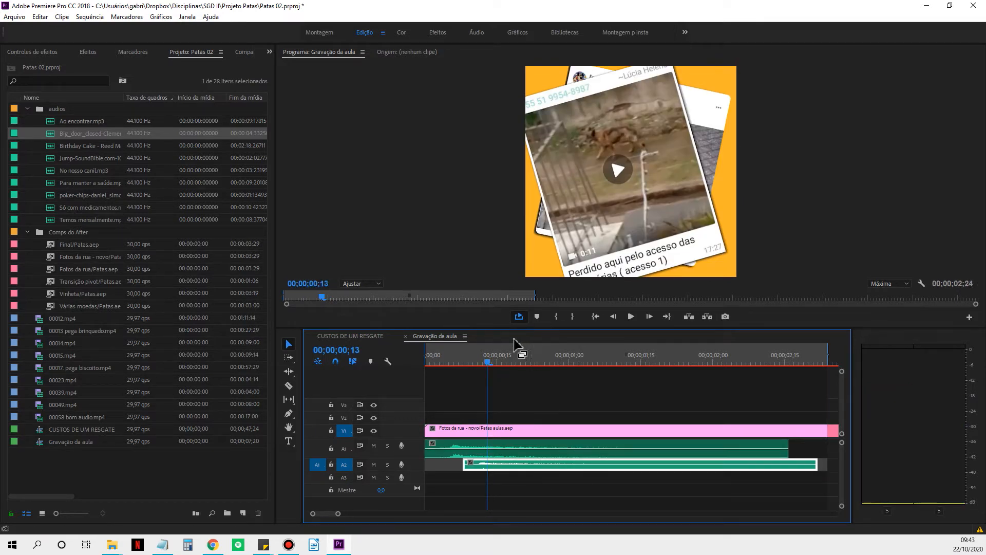
Paste another copy of the door sound on track A3 starting at 00;00;00;18.
left_click_drag(489, 363, 511, 362)
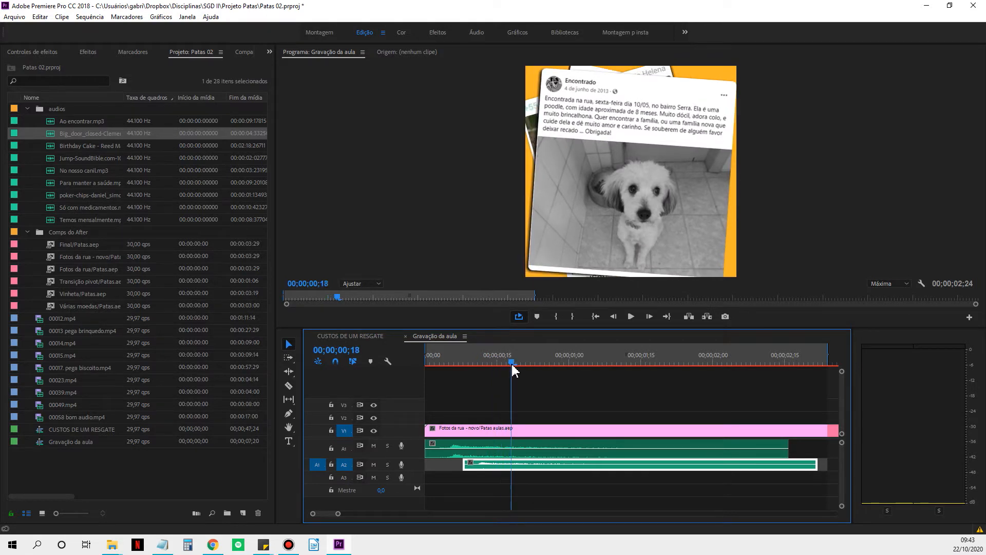
left_click(344, 477)
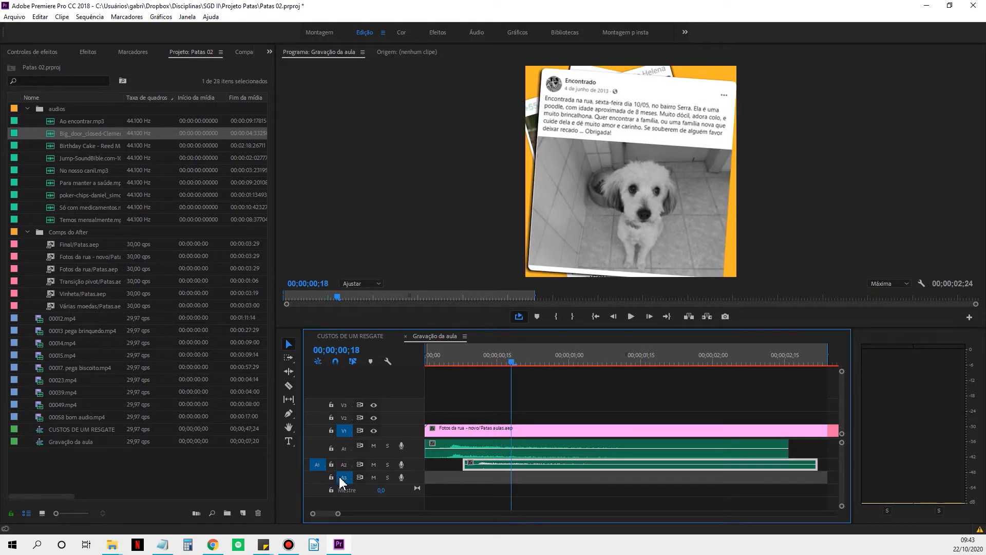
key("period")
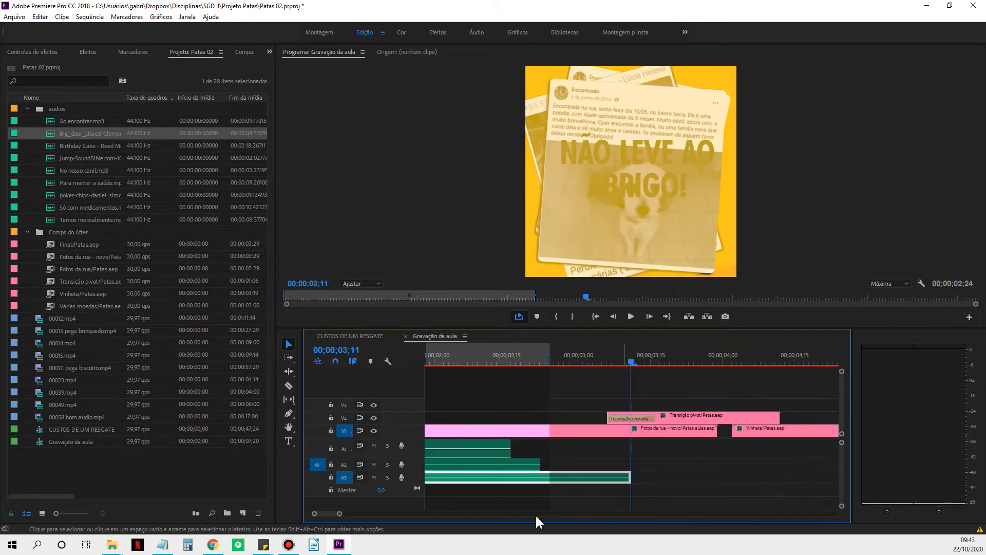
left_click_drag(341, 513, 364, 514)
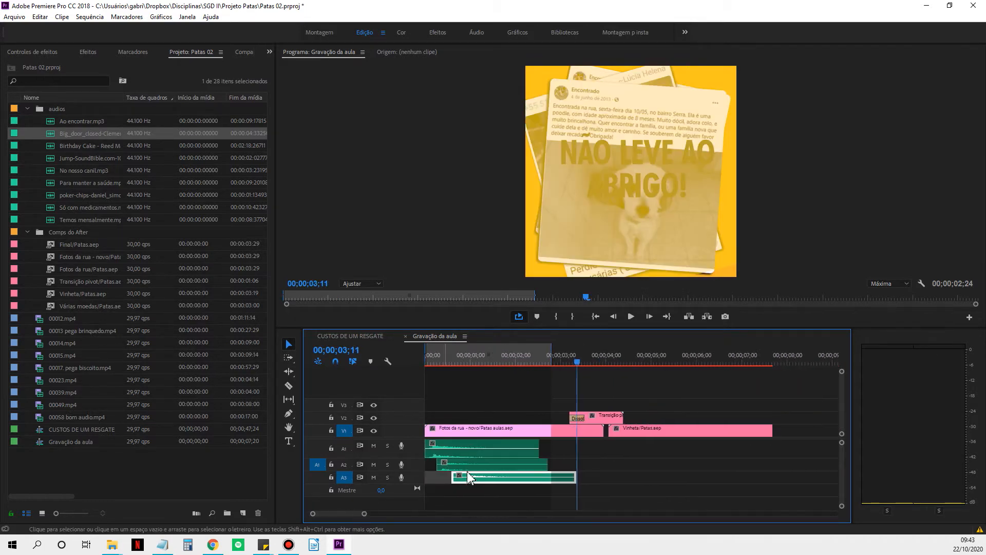
left_click(472, 355)
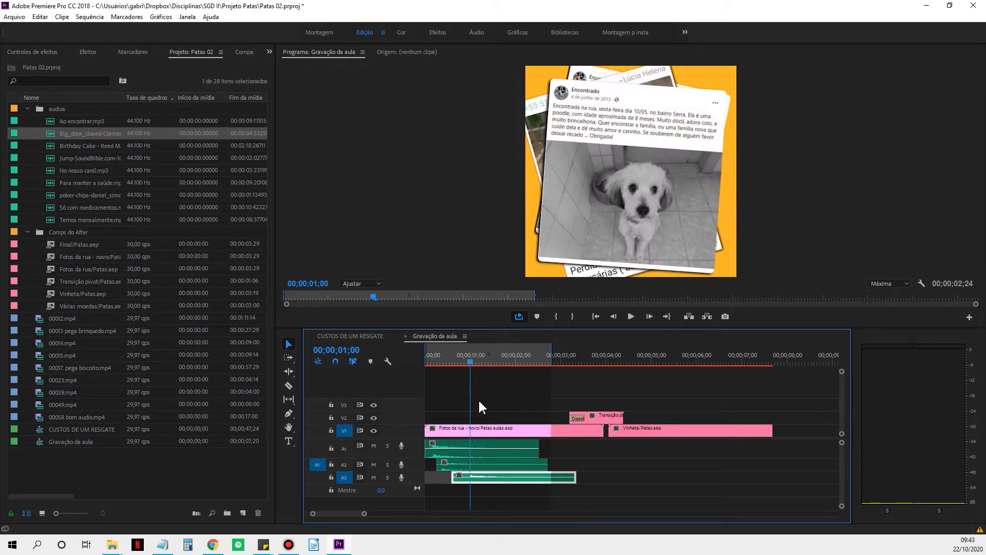
left_click(344, 465)
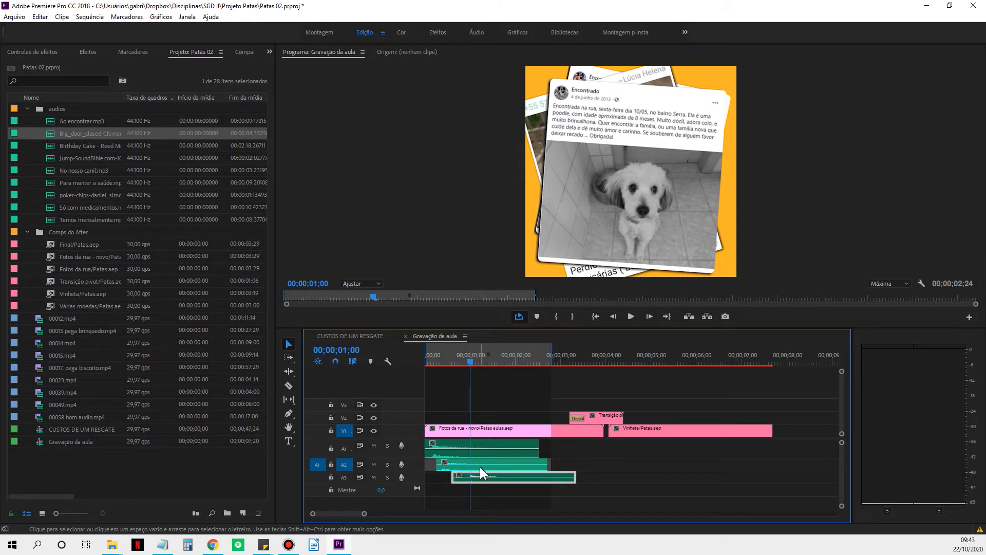
key("ctrl+v")
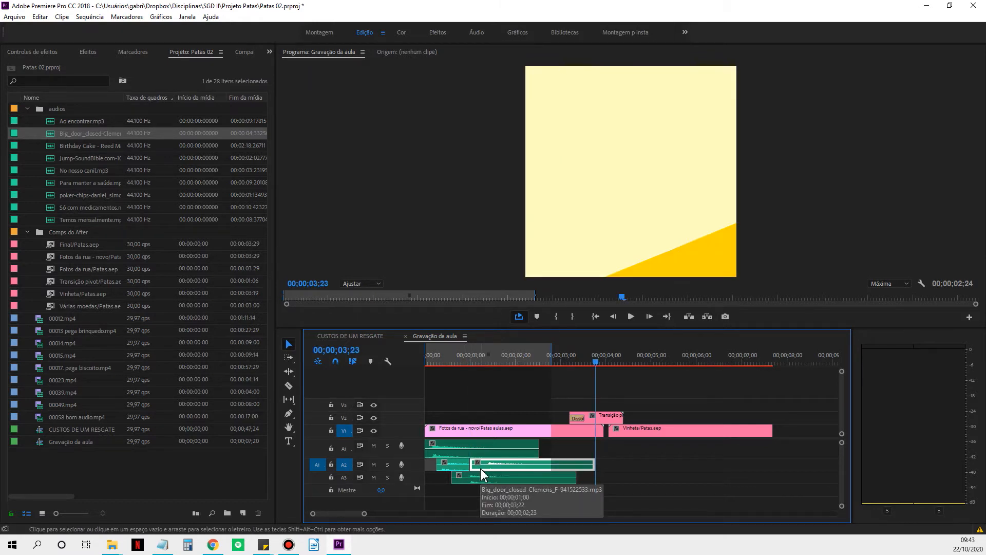
key("Delete")
Adjust the ends of the door sounds so A1 ends at about 00;00;01;21 and A2 and A3 both end just before 00;00;02;00.
left_click_drag(465, 465, 515, 465)
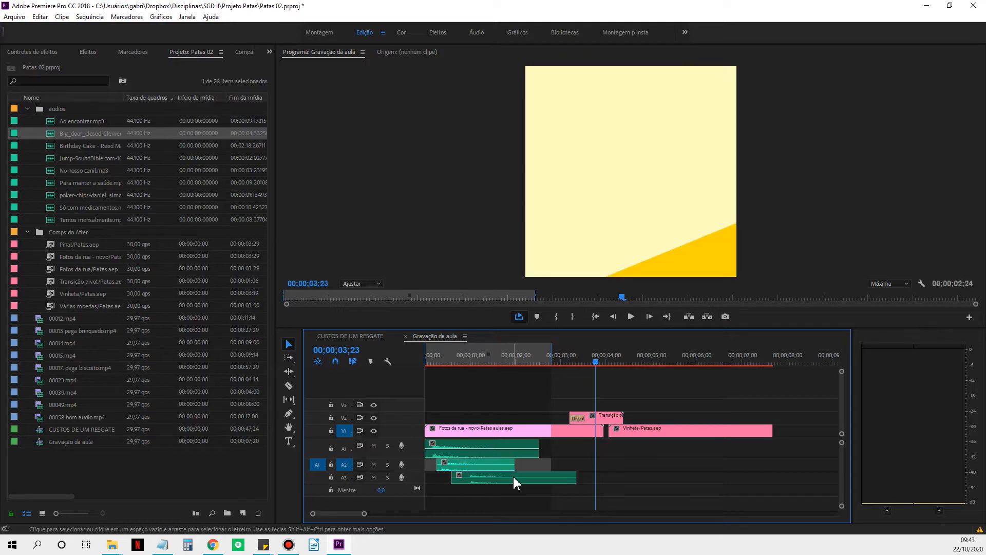
left_click(537, 450)
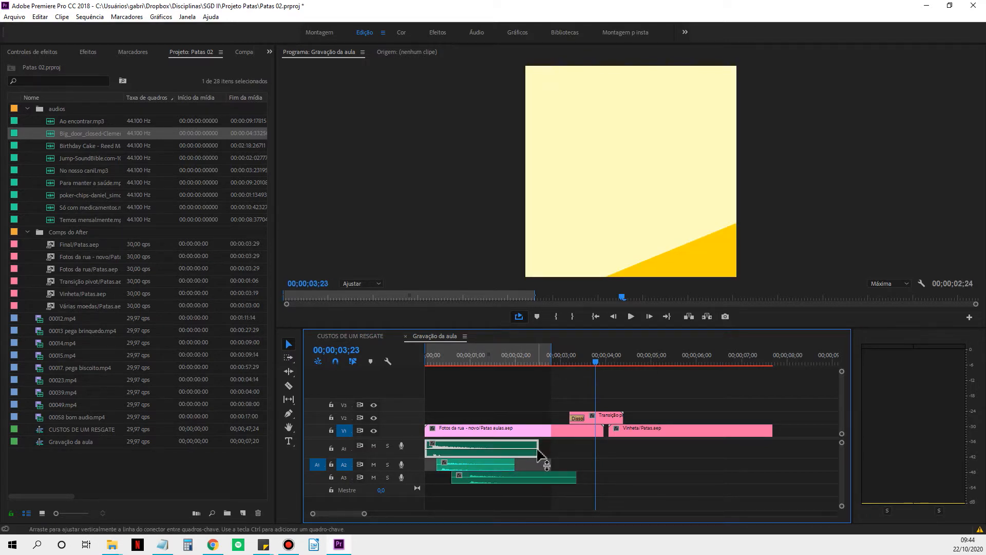
left_click(554, 448)
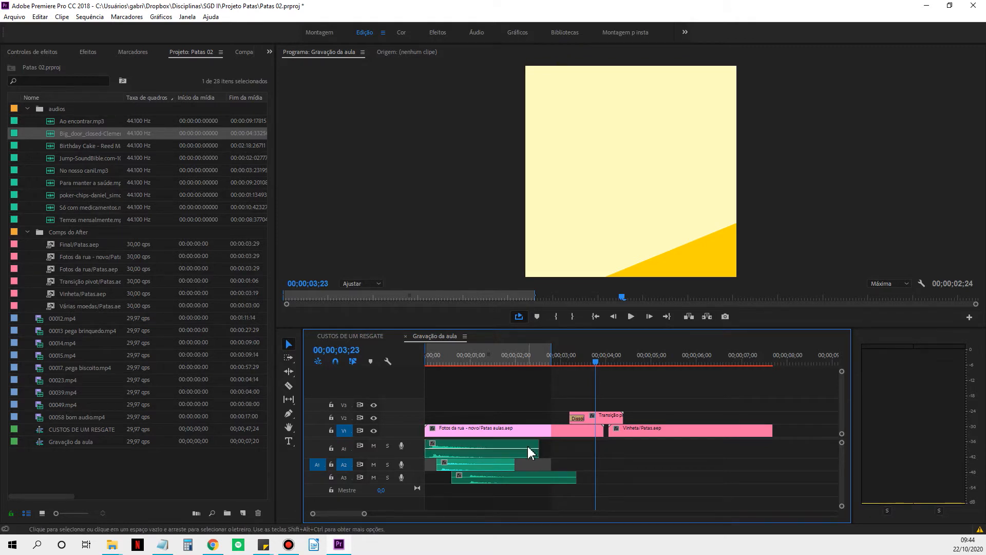
left_click_drag(537, 446, 503, 445)
left_click(549, 476)
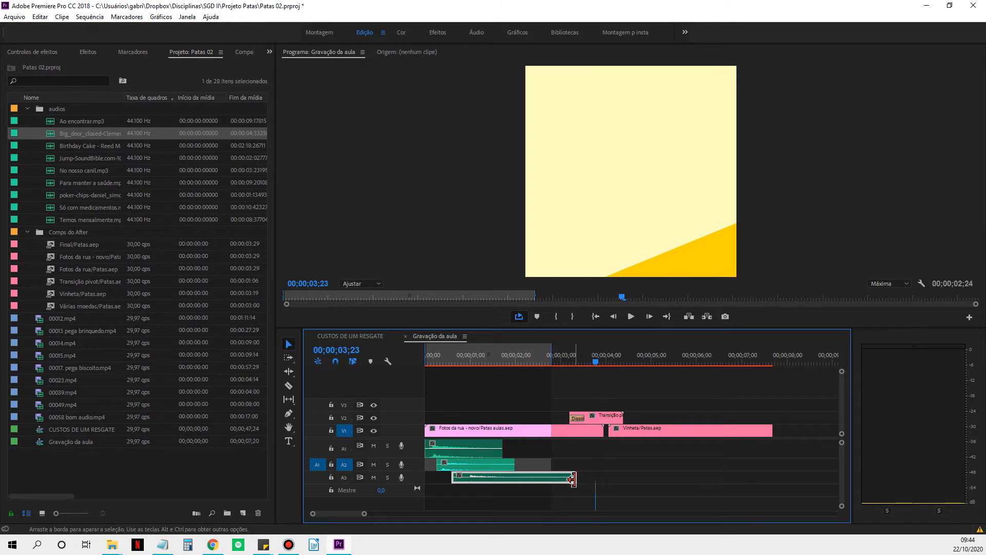
left_click_drag(571, 479, 514, 478)
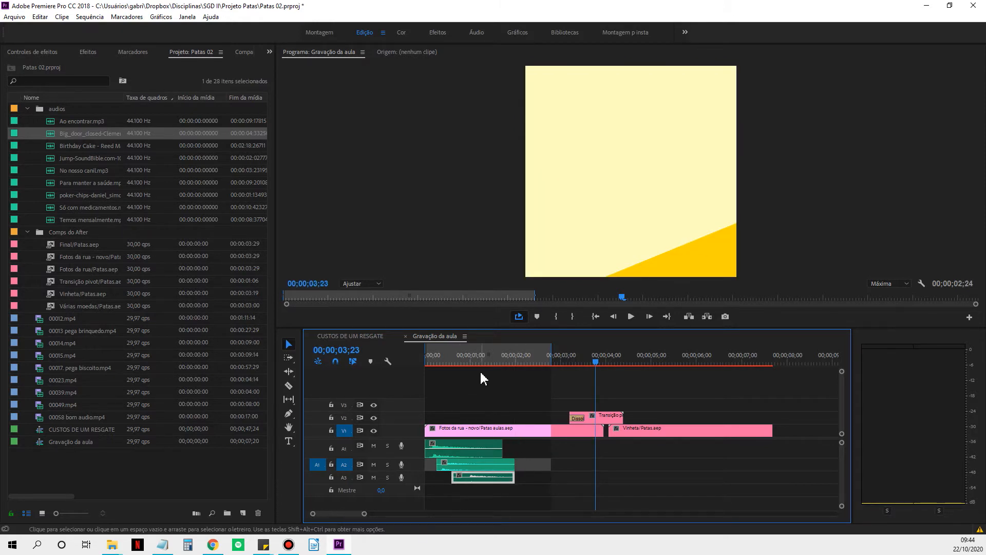
Set the sequence's Out point at 00;00;03;20.
left_click(465, 355)
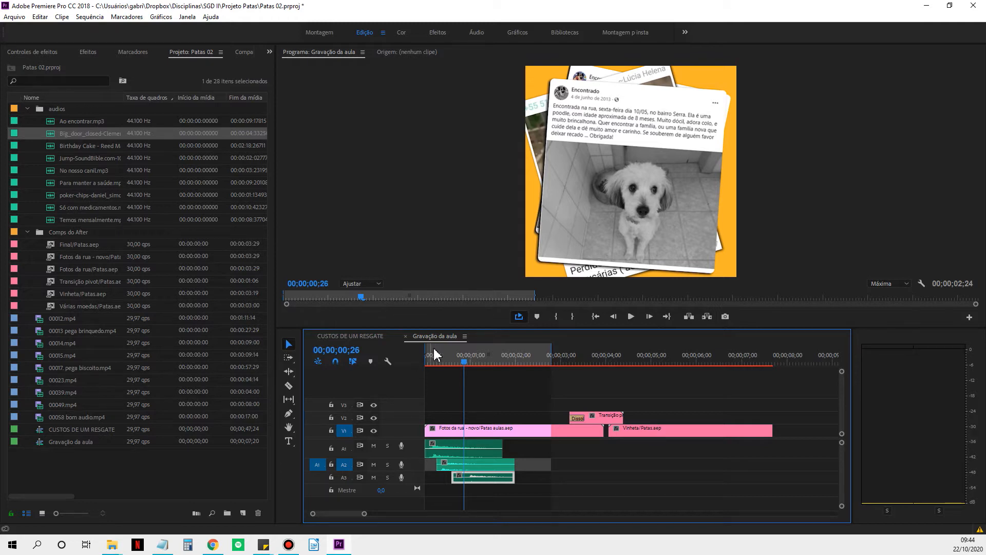
left_click_drag(465, 358, 549, 354)
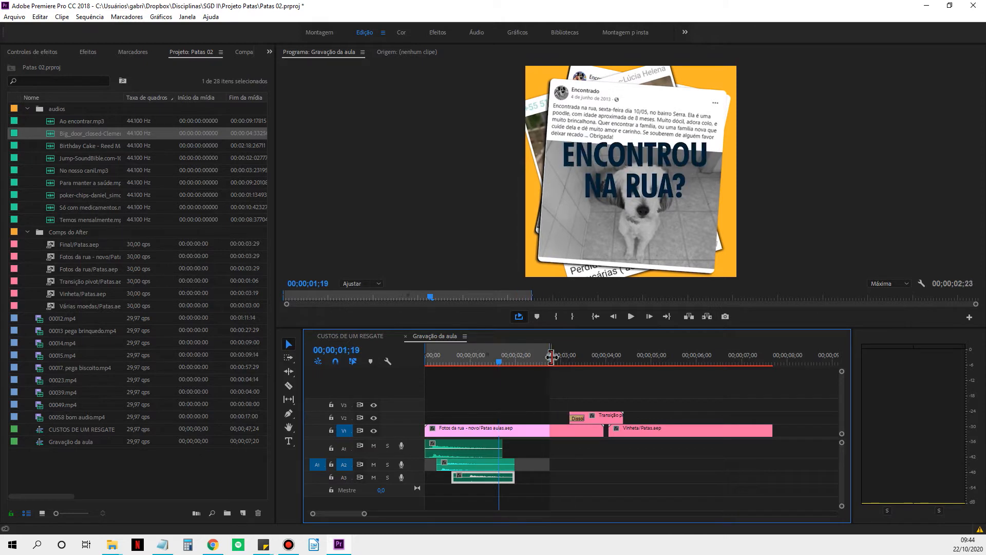
left_click(590, 357)
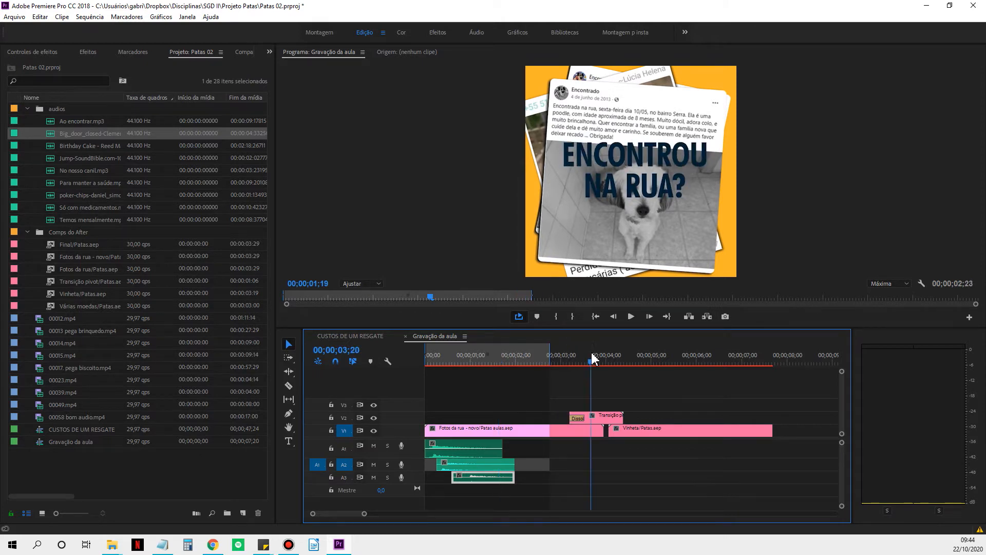
left_click(572, 319)
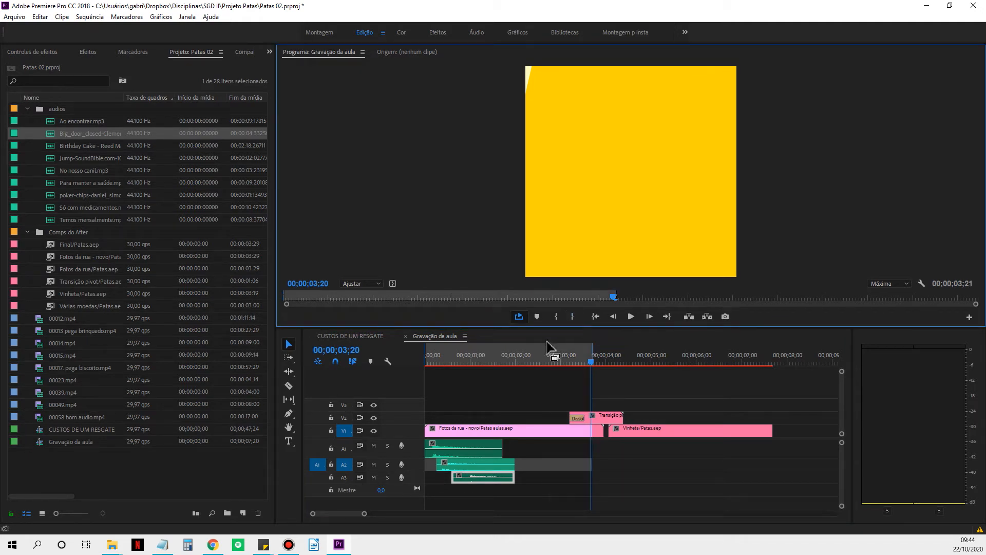
Set the sequence's Out point at 00;00;02;04 and its In point at 00;00;00;00.
left_click(523, 360)
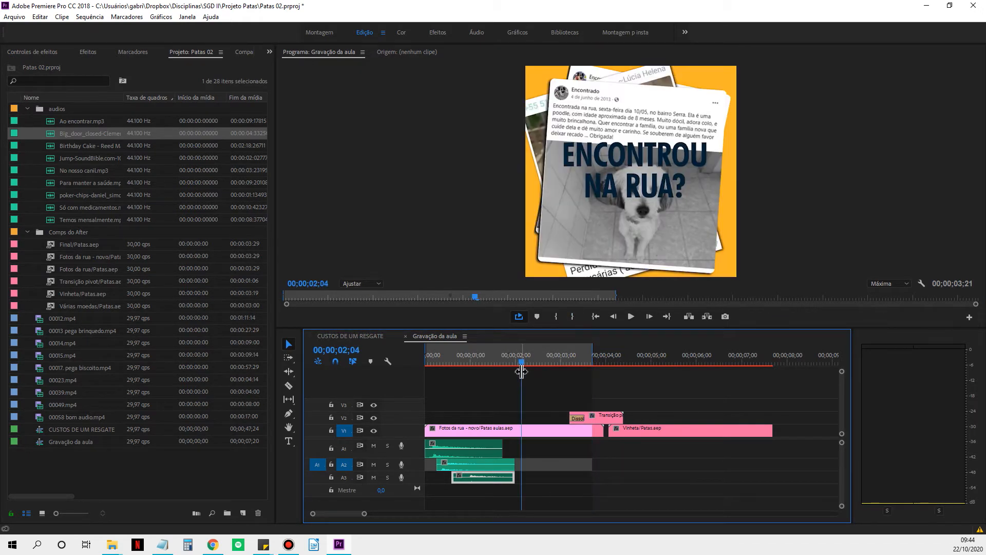
key("o")
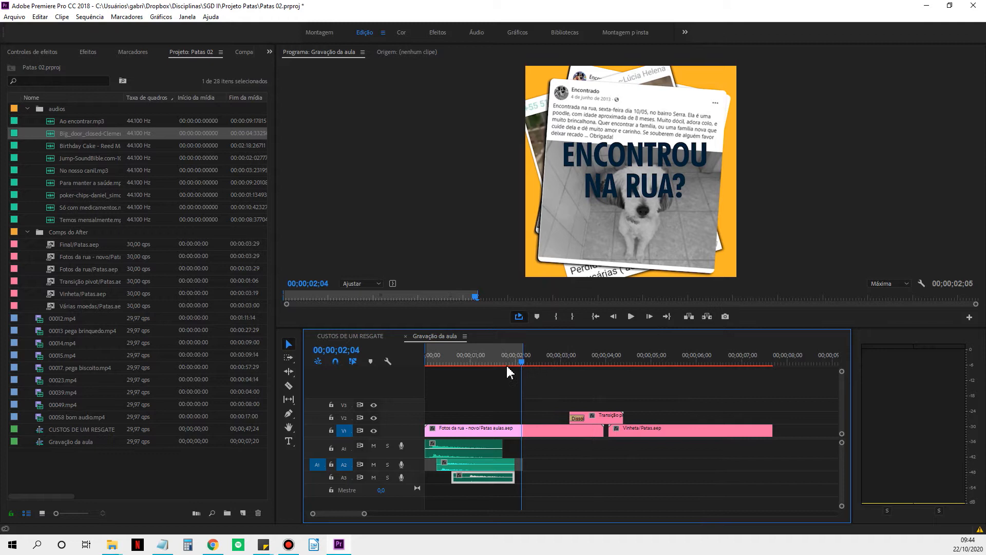
left_click(430, 355)
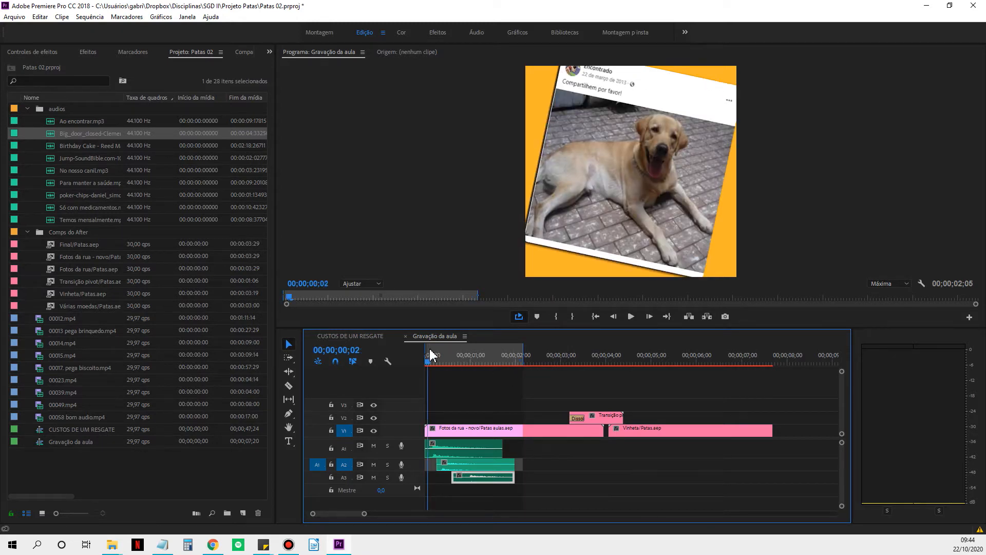
key("i")
left_click(360, 351)
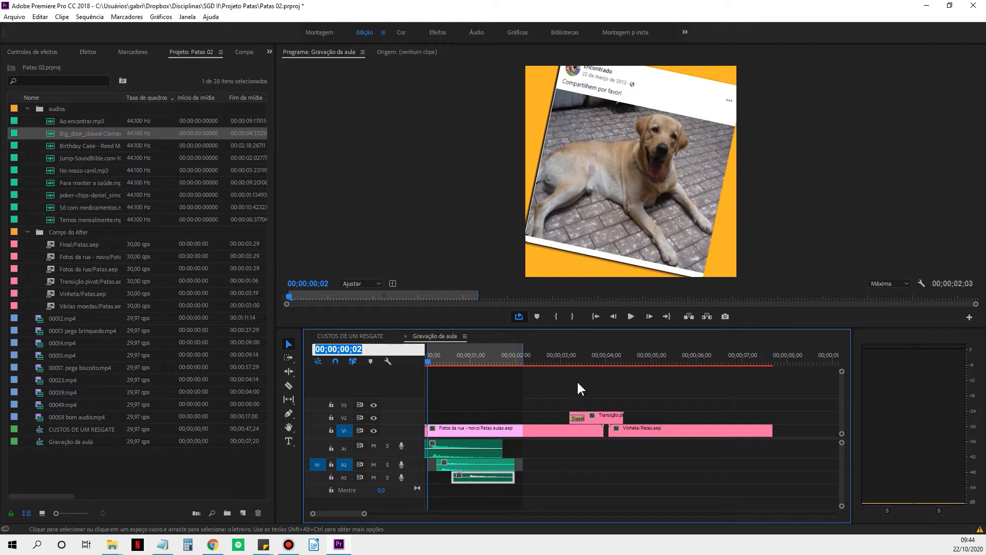
type("0")
key("Return")
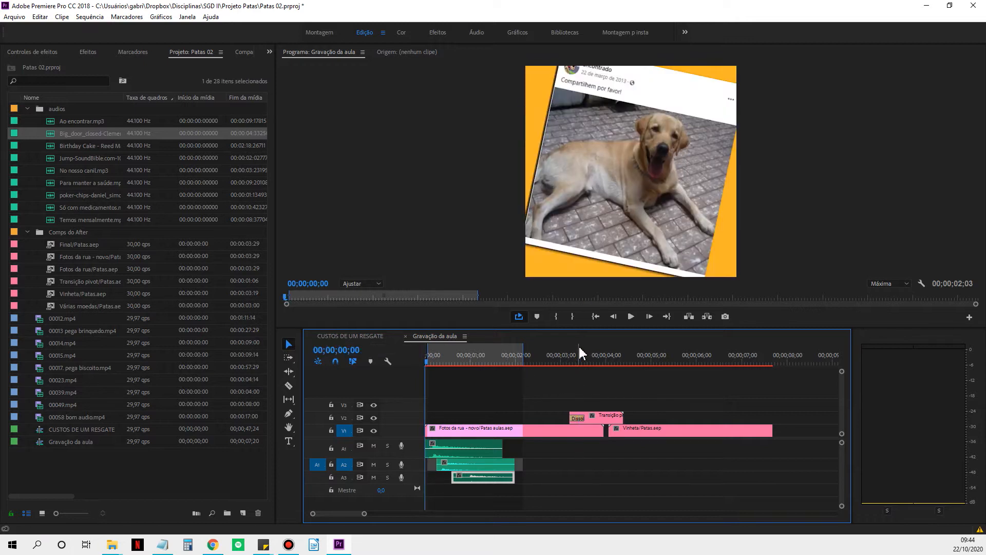
key("i")
Play the sequence from the start to check the door sounds against the landing photos.
key("space")
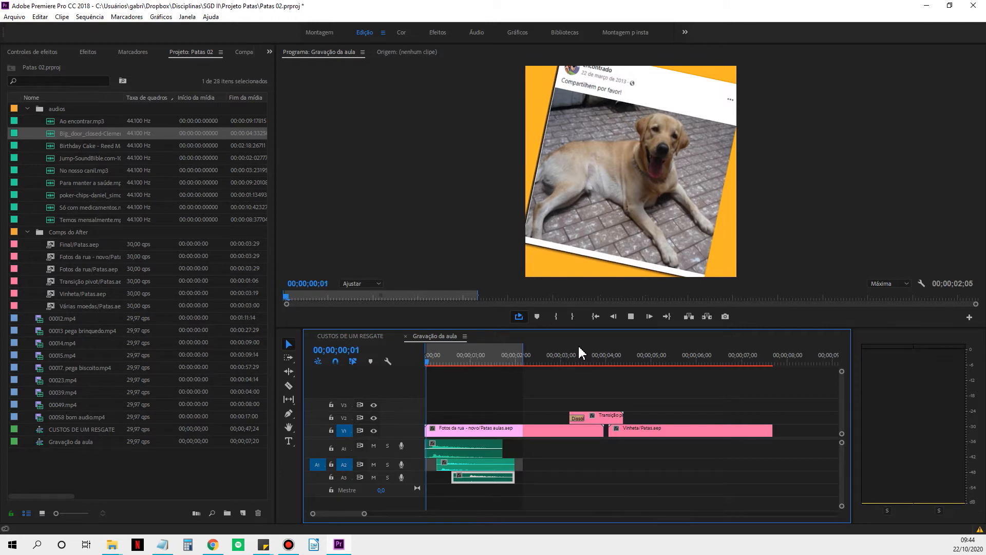
key("space")
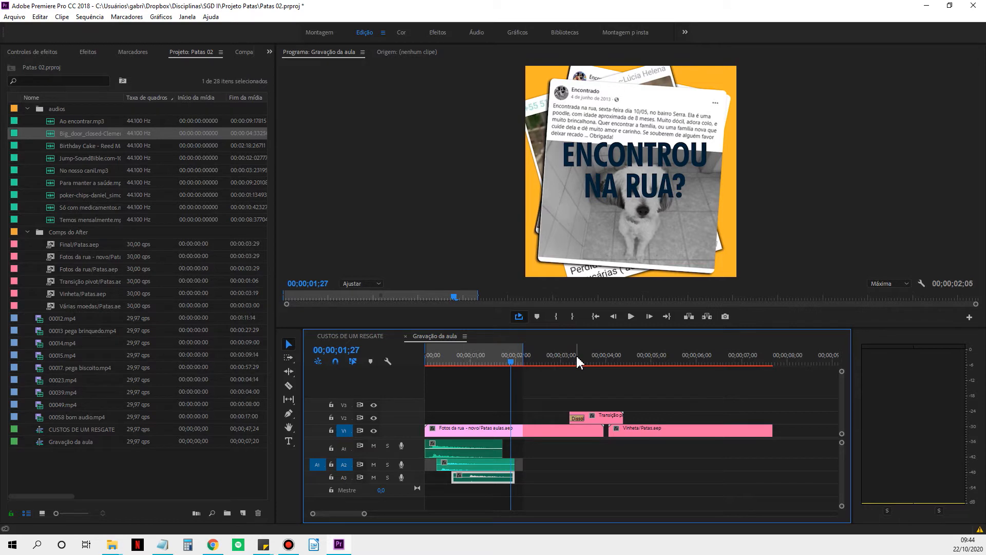
key("Home")
key("space")
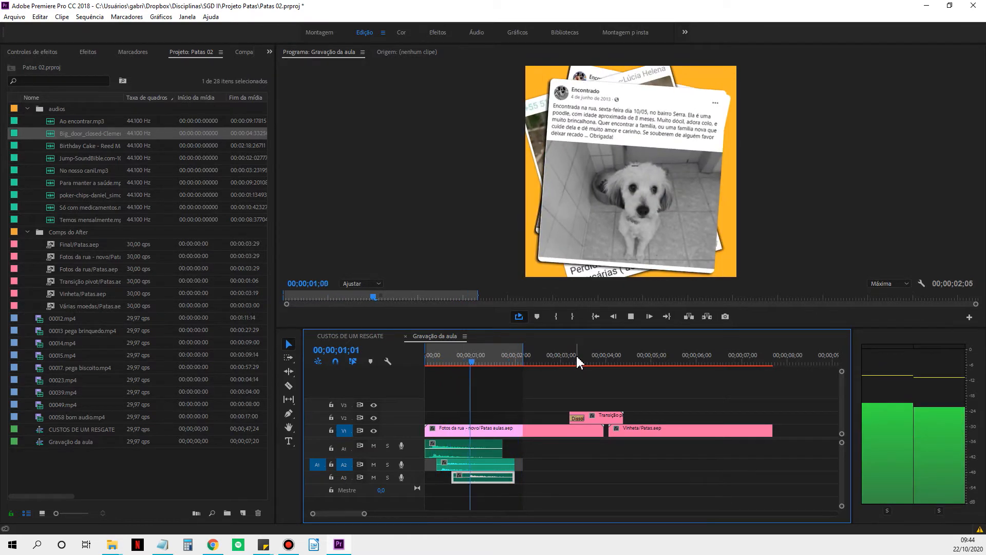
key("space")
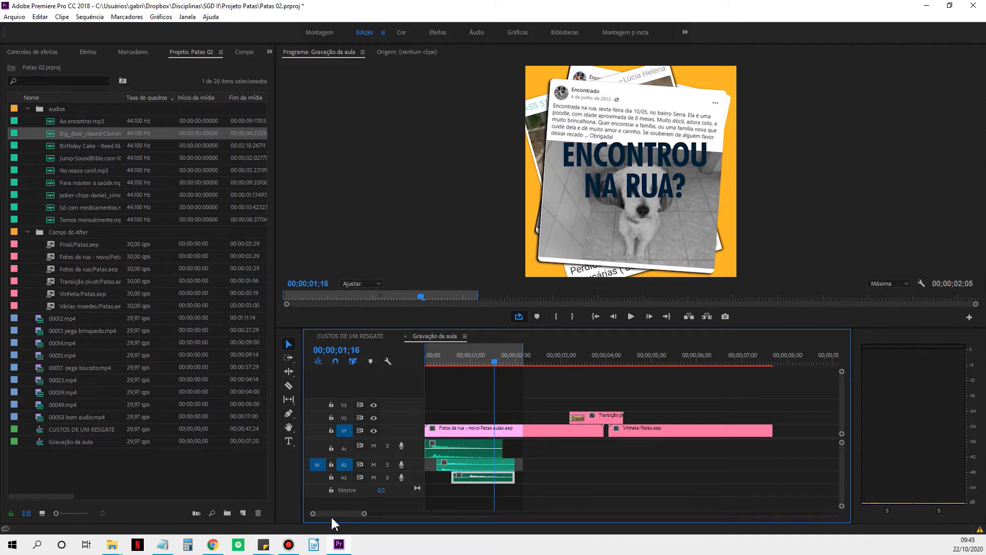
Trim the start of the door sound on A3 and move the clip to run from 00;00;00;20 to 00;00;01;21, checking it in playback.
mouse_move(313, 514)
left_mouse_down()
mouse_move(328, 521)
mouse_move(324, 513)
left_mouse_up()
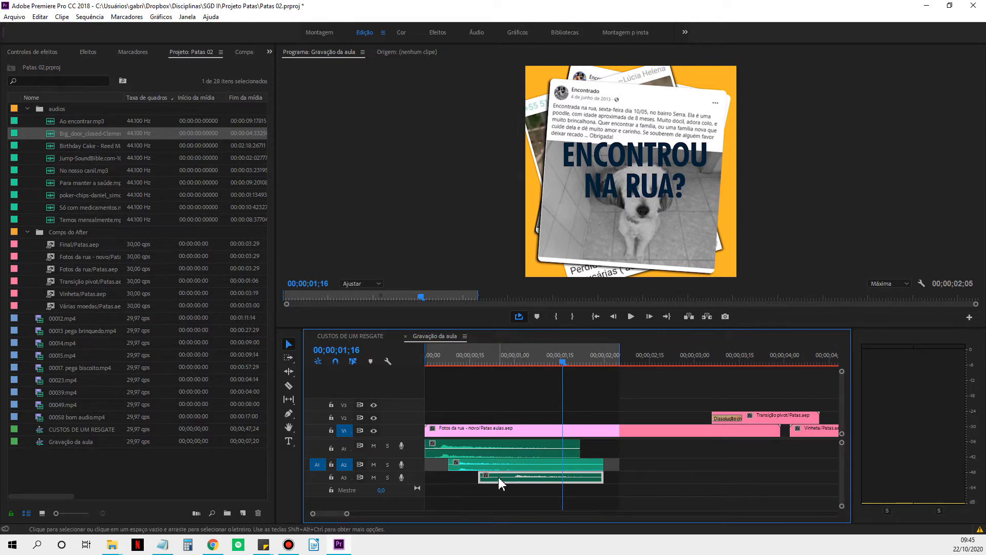
left_click_drag(476, 479, 509, 477)
left_click_drag(568, 484, 539, 476)
key("space")
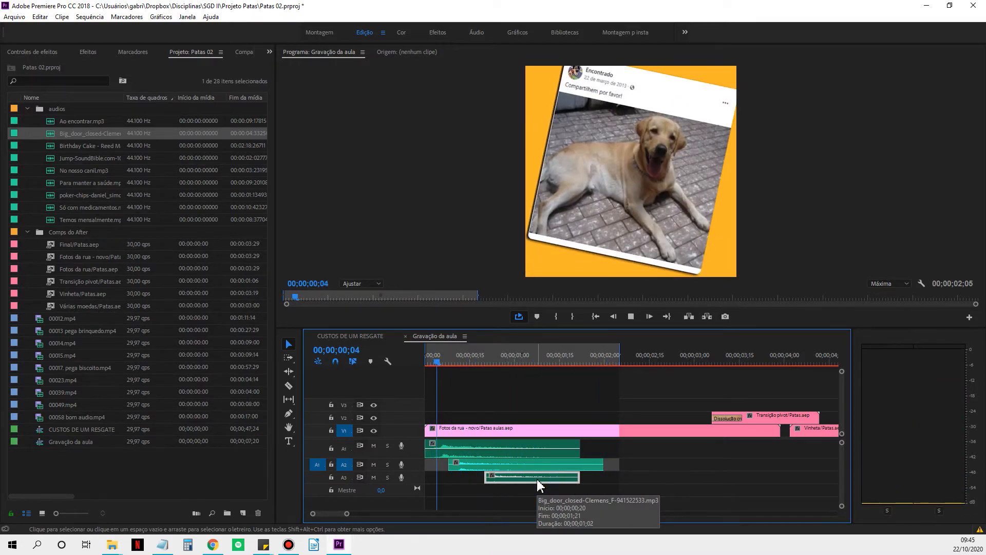
key("space")
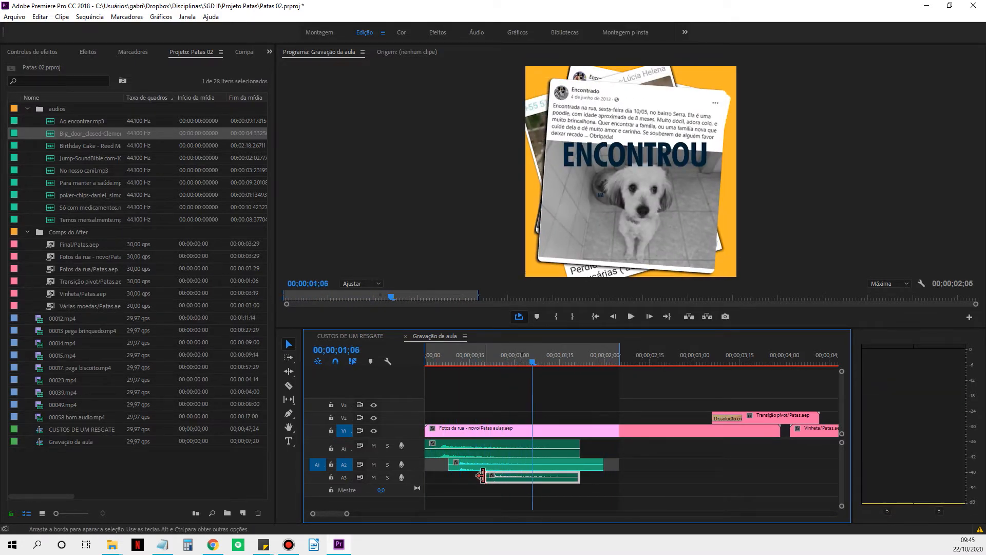
Extend the A3 door sound's start back to 00;00;00;16, and extend the A1 and A3 ends to match A2's end.
left_click_drag(486, 477, 473, 476)
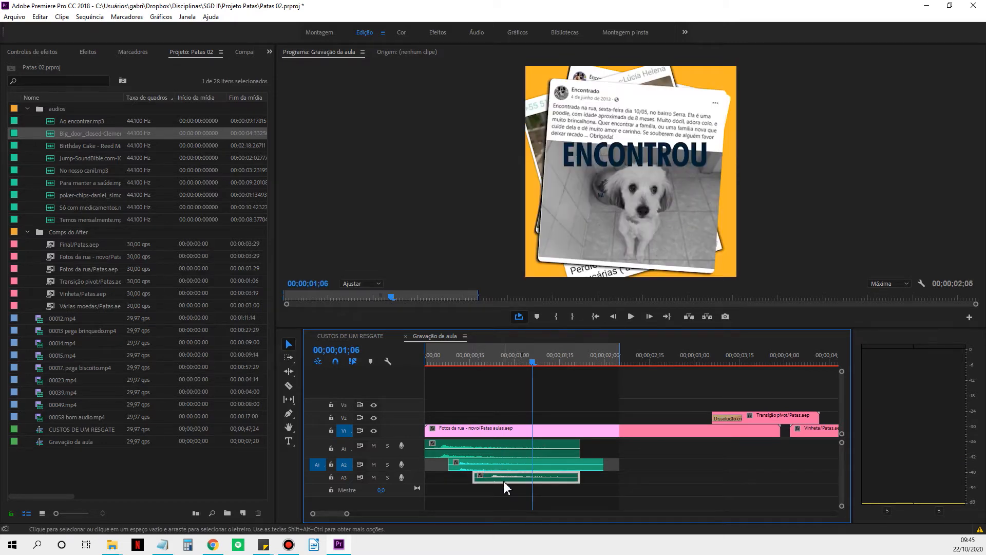
key("space")
key("Home")
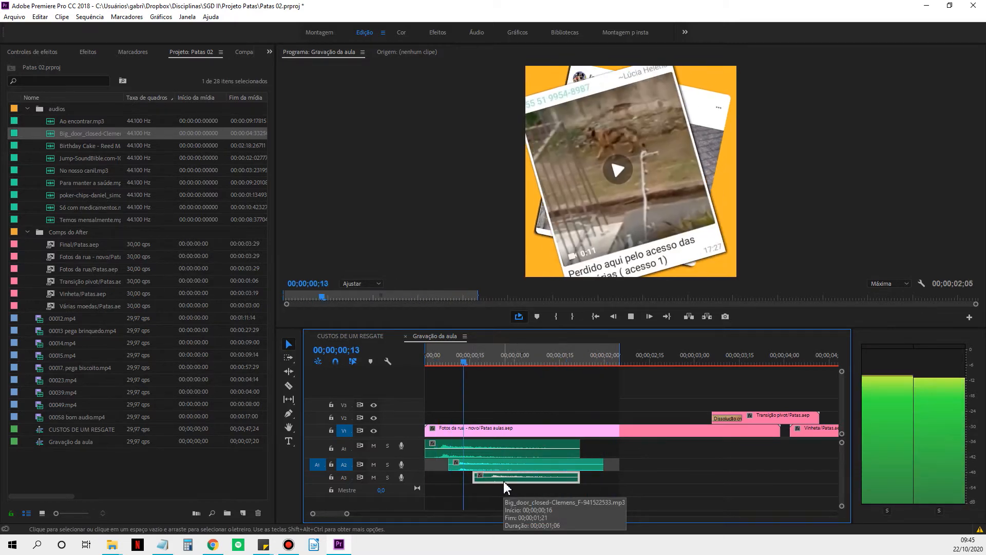
key("space")
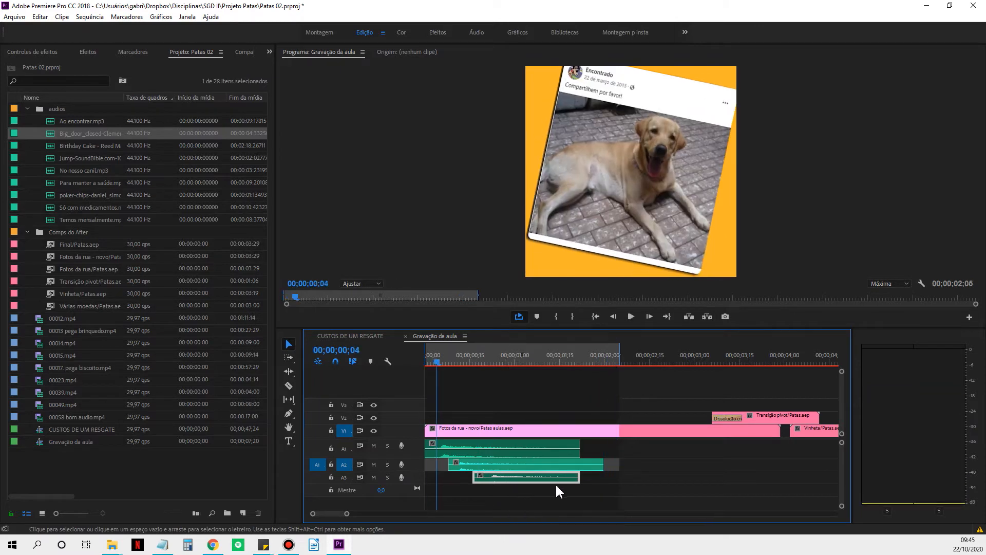
left_click_drag(579, 477, 604, 448)
key("space")
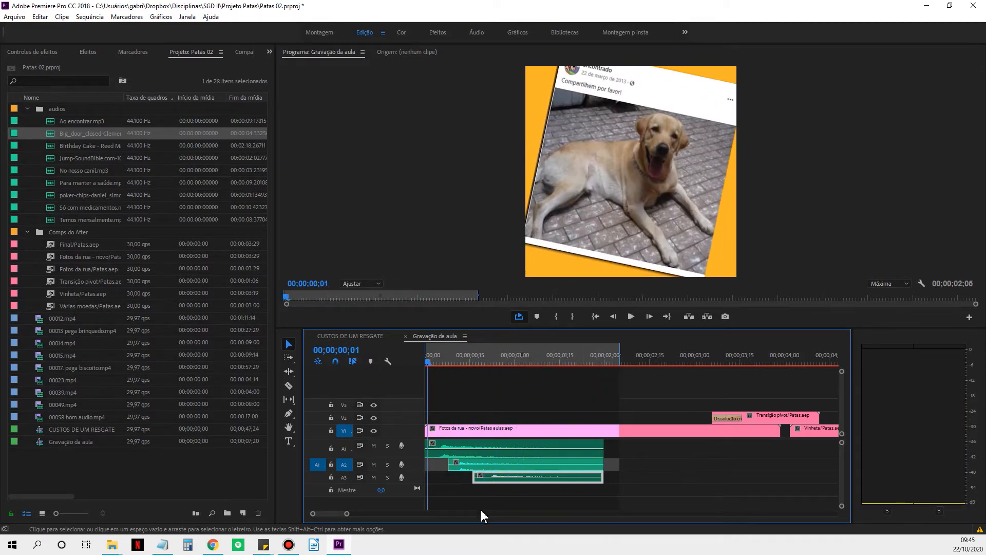
Add the Birthday Cake music to a new audio track A4, starting at 00;00;00;01.
left_click_drag(347, 514, 366, 514)
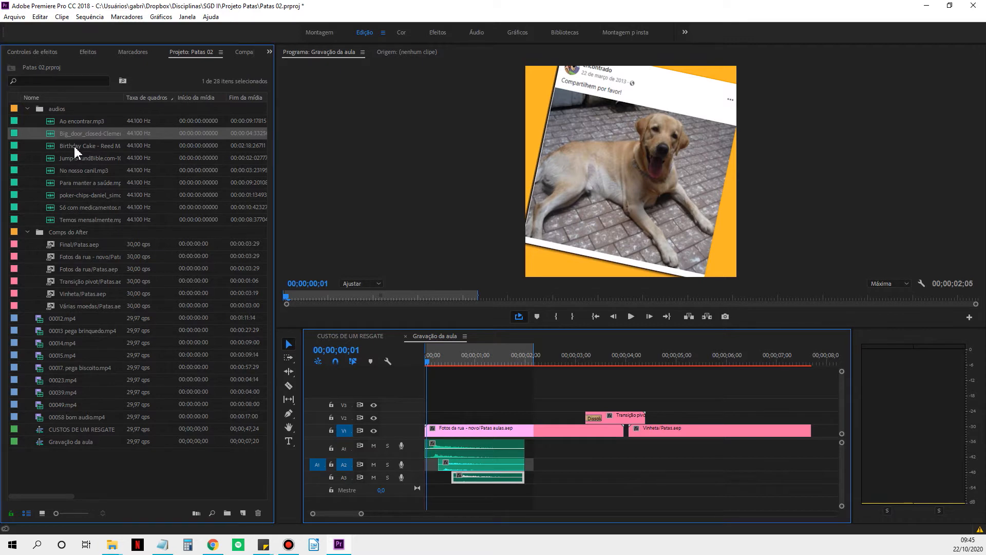
left_click_drag(75, 151, 426, 504)
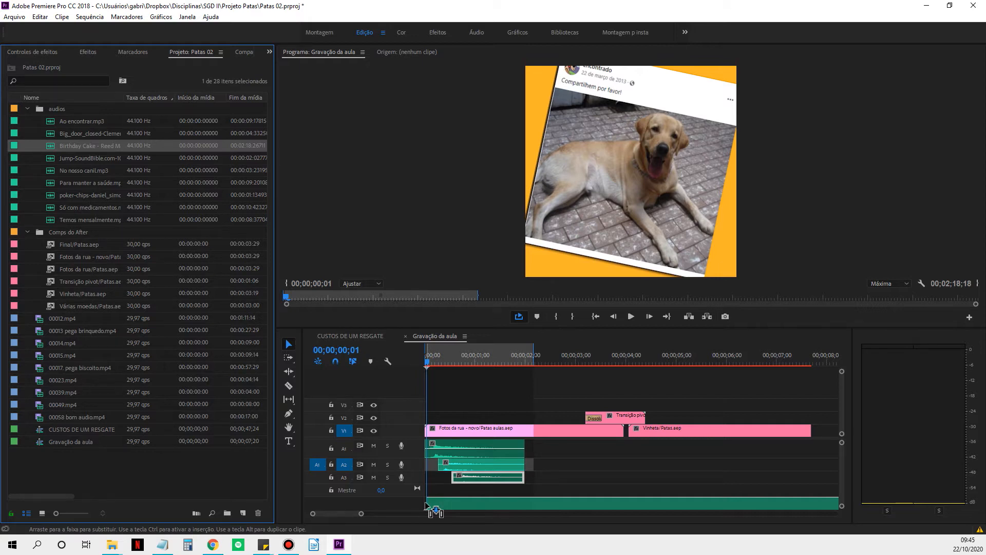
left_click_drag(425, 505, 425, 503)
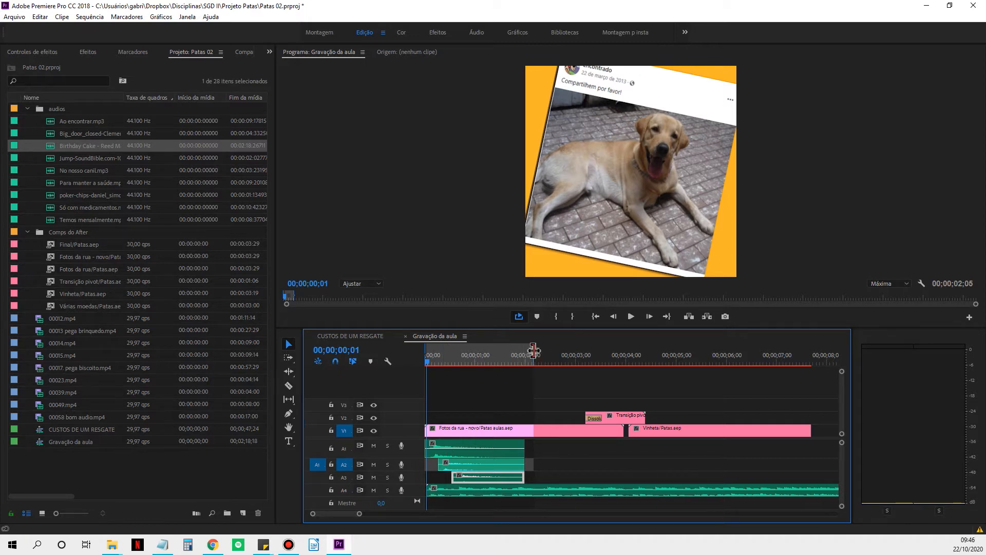
Extend the sequence's In-to-Out range to 00;00;04;27 and play the music with the door sounds.
left_click_drag(534, 356, 670, 354)
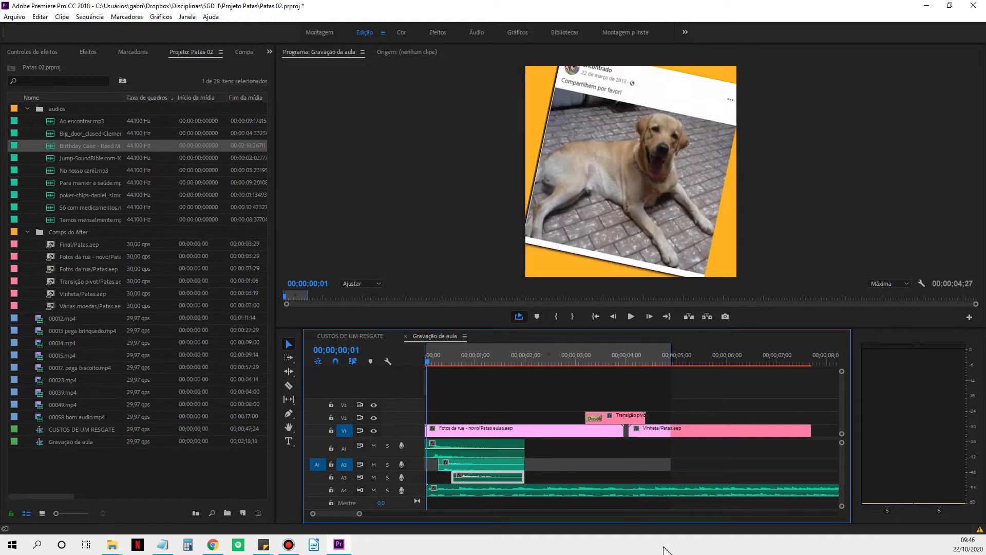
key("space")
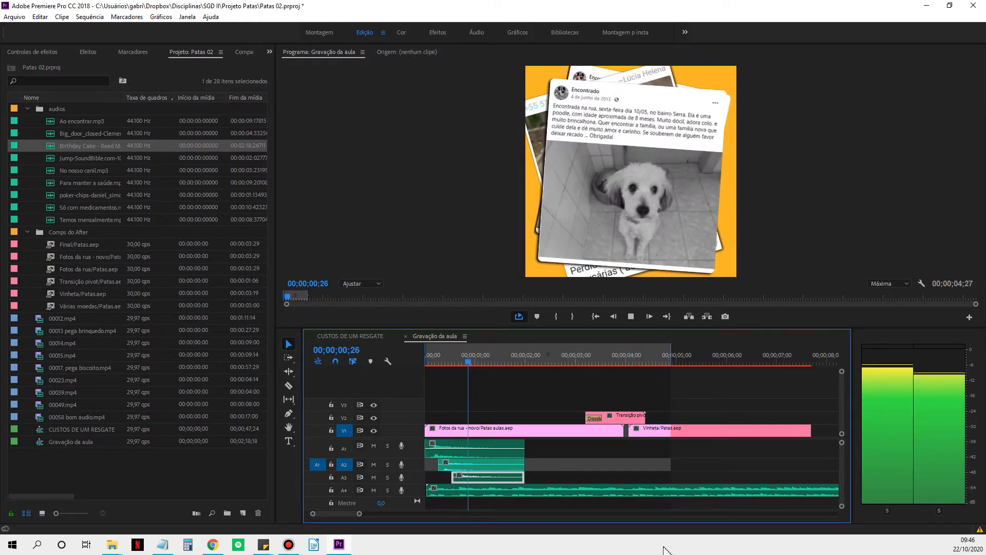
key("space")
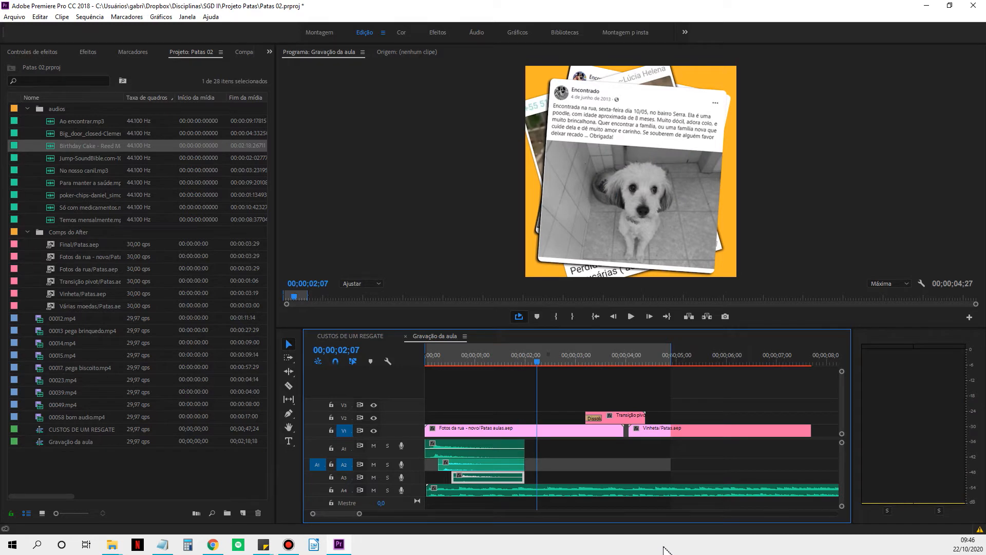
Set the sequence's Out point at 00;00;02;07 and play from the start.
key("alt+]")
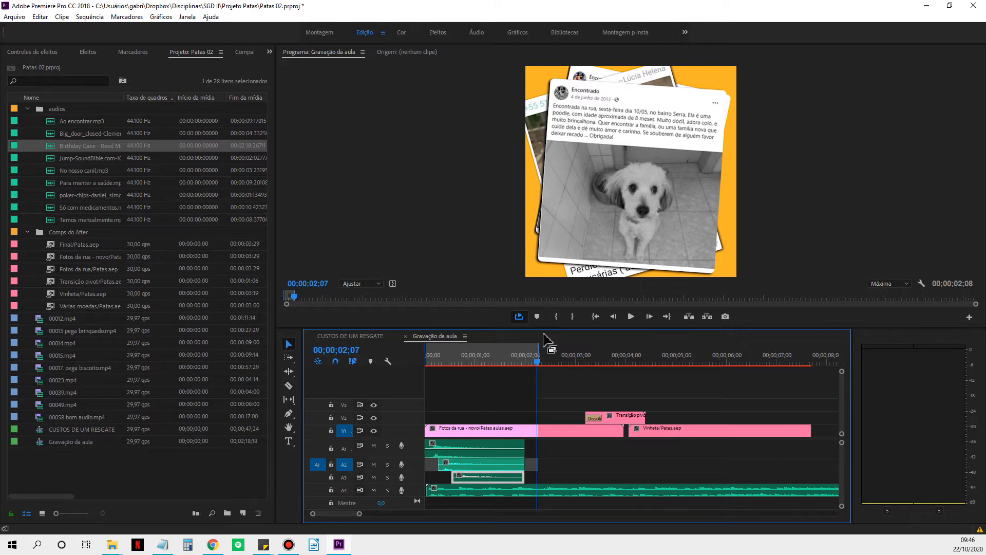
key("Home")
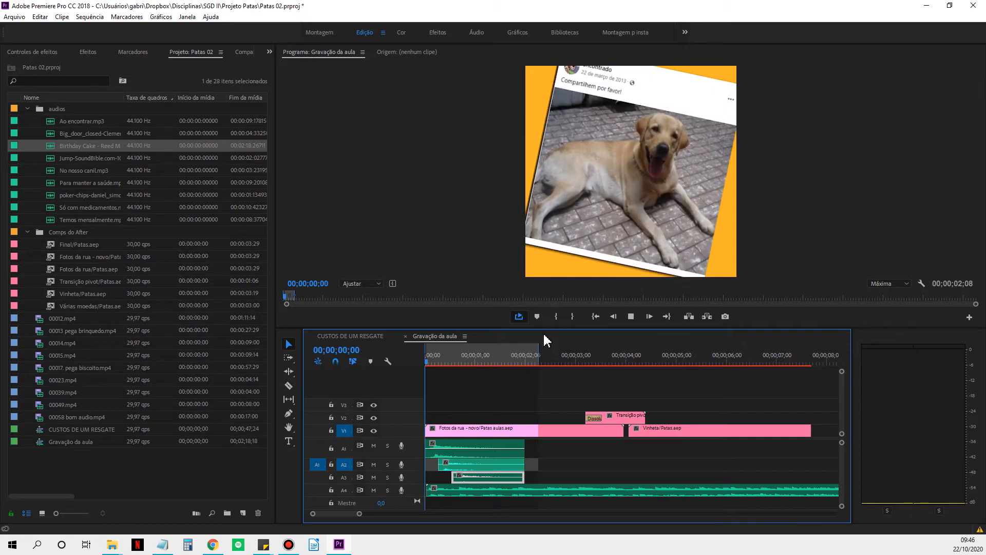
key("space")
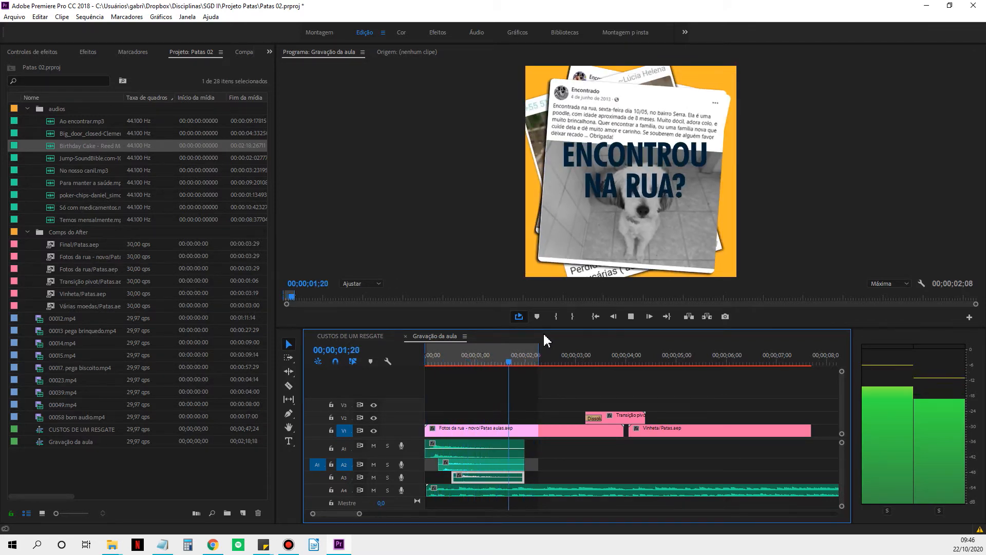
key("space")
Extend the sequence's In-to-Out range to 00;00;03;20 and play from the start to check the sound mix.
left_click_drag(538, 347, 609, 349)
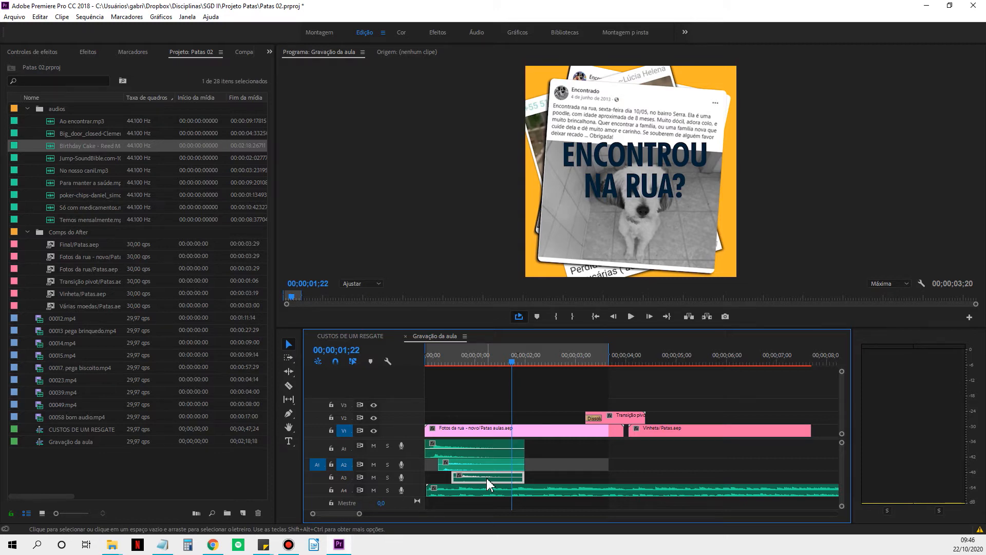
key("Home")
key("space")
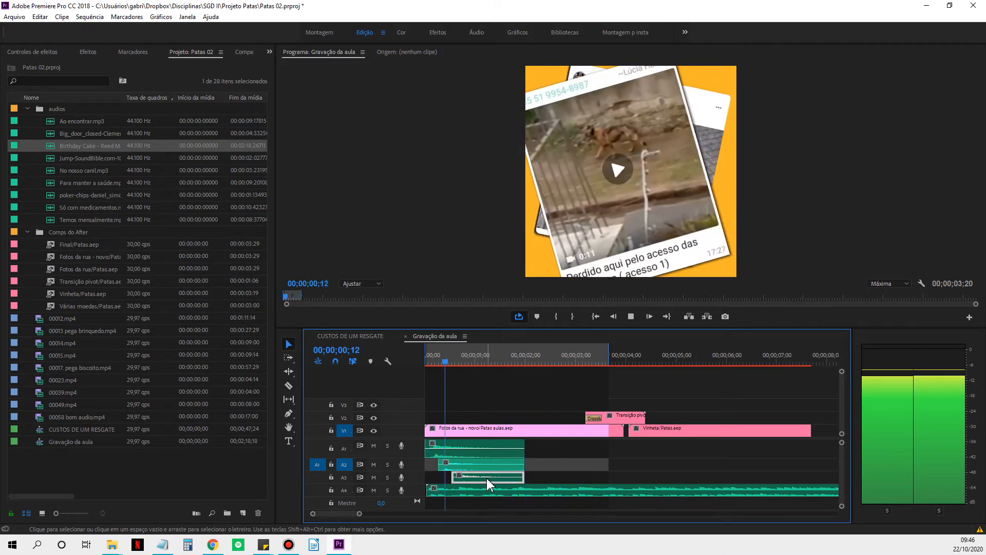
key("space")
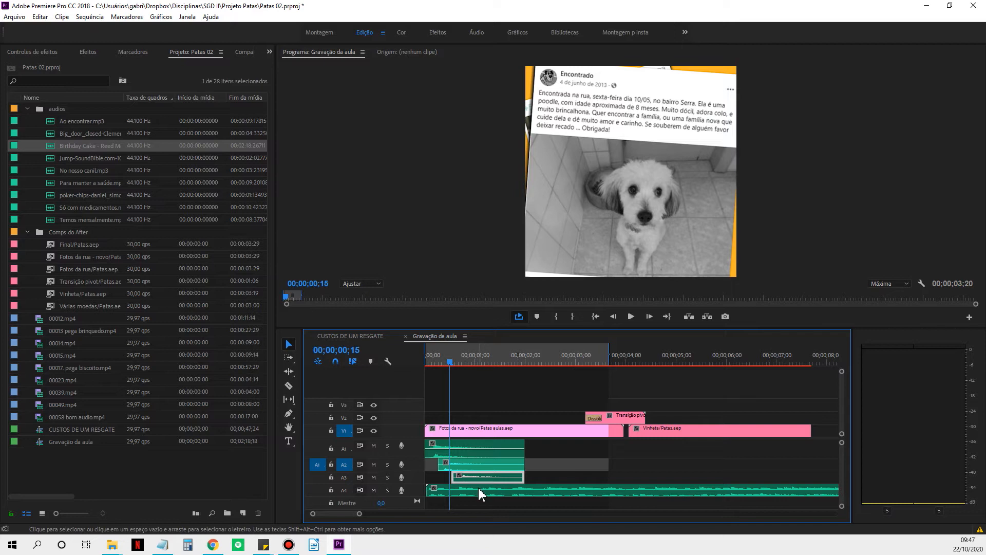
Collapse the audios bin and show the audio effect settings of the Birthday Cake music on A4.
left_click(478, 488)
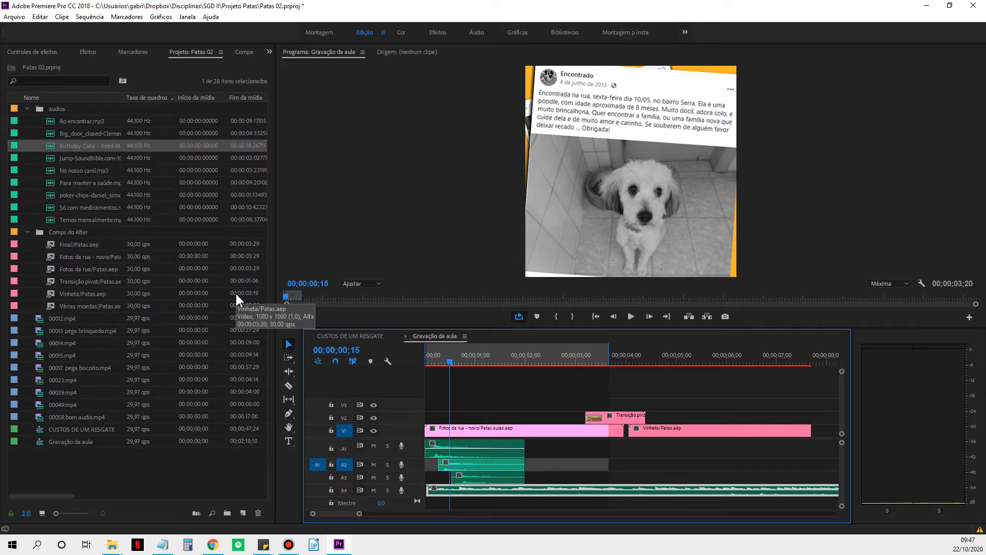
left_click(27, 108)
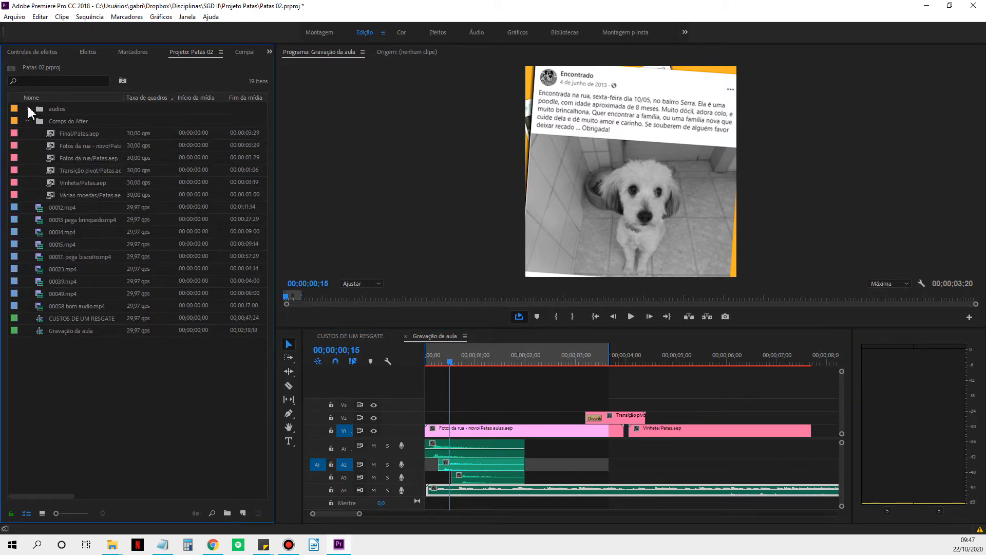
left_click(38, 54)
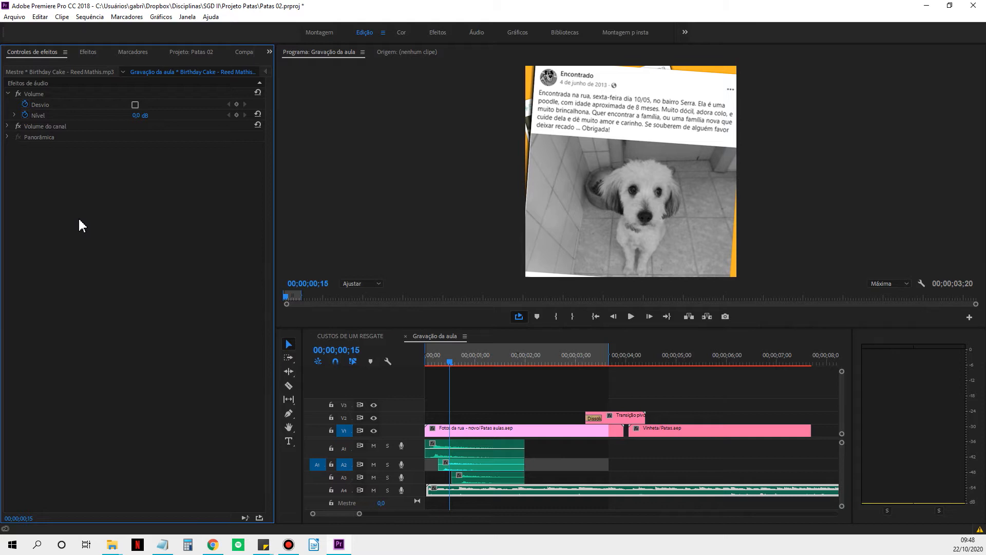
Apply the Atenuação exponencial crossfade to the ends of the door sounds on A1, A2 and A3.
left_click(89, 52)
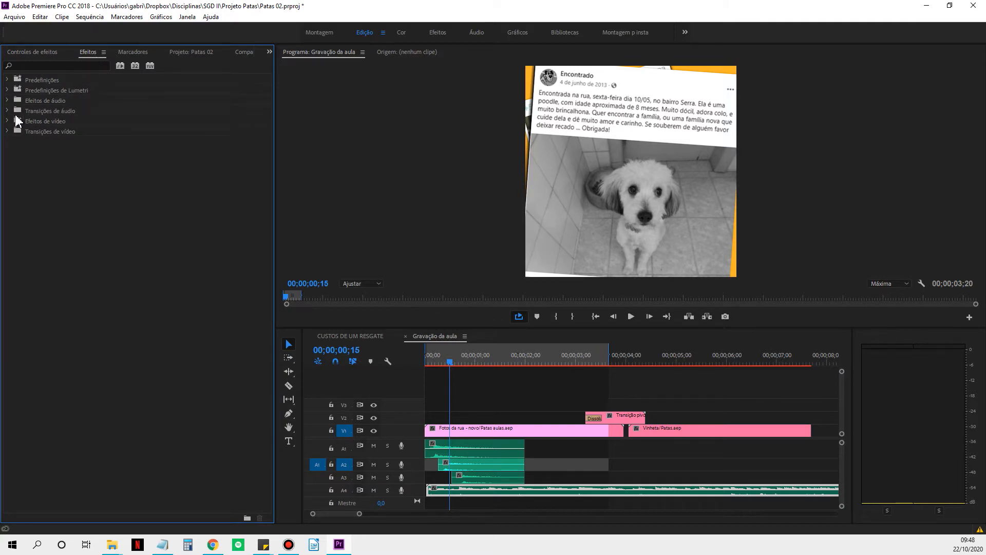
left_click(7, 112)
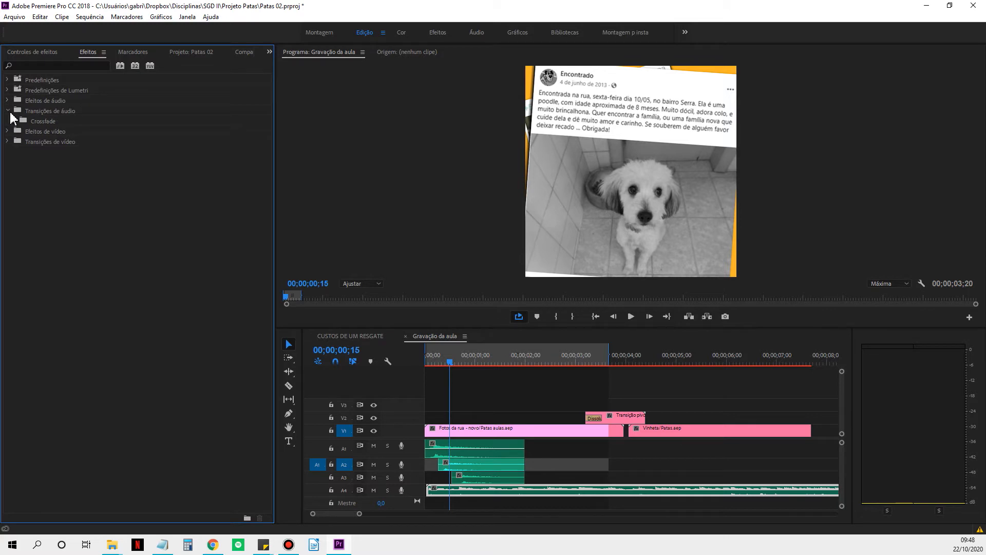
left_click(13, 121)
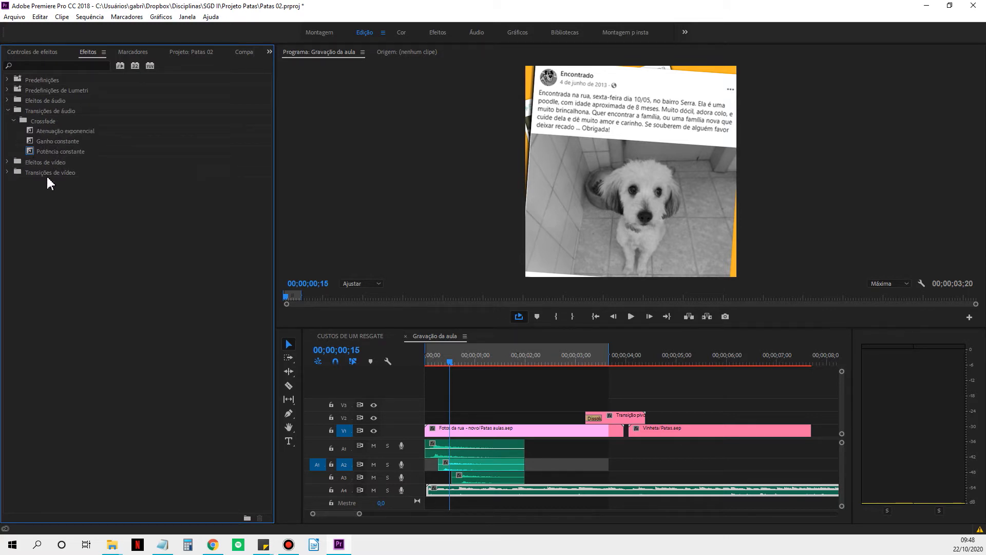
left_click_drag(31, 134, 514, 450)
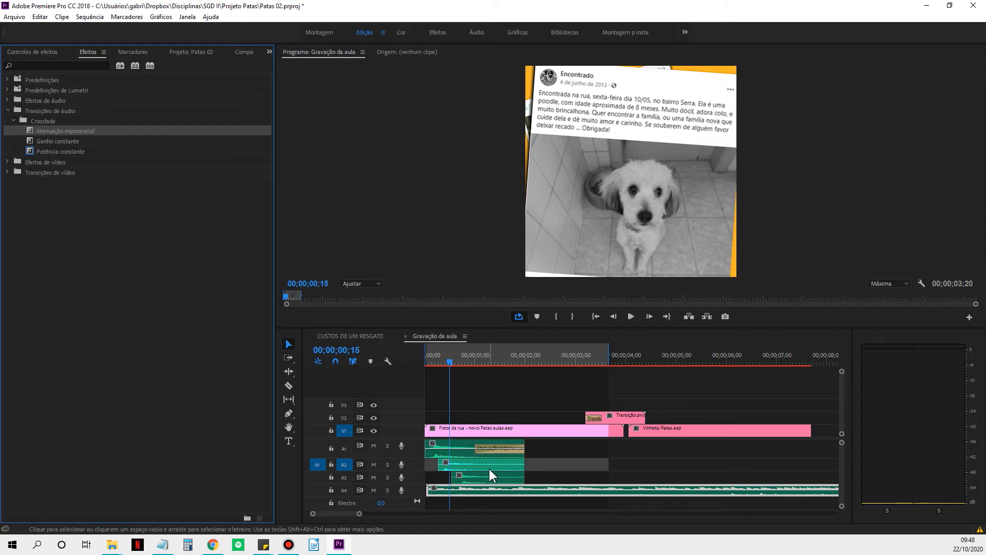
left_click_drag(28, 135, 513, 471)
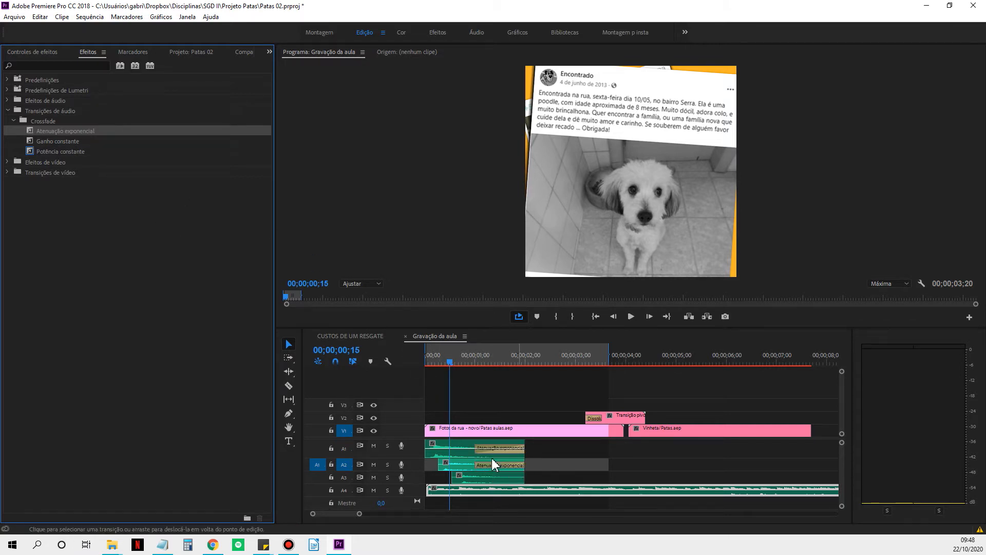
left_click_drag(30, 131, 520, 477)
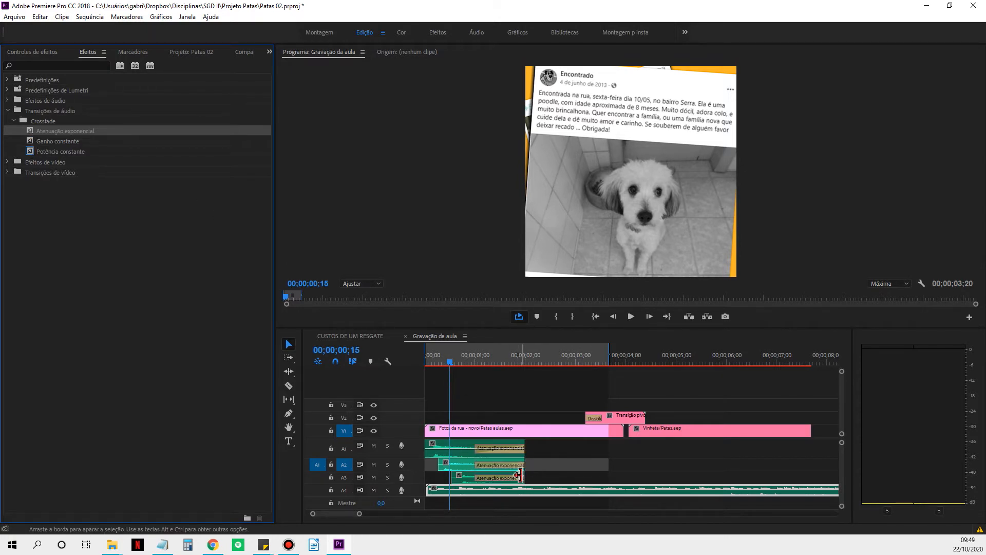
Examine the door sound's audio settings on A1 and the duration of the exponential fades on A1 and A2.
left_click(455, 451)
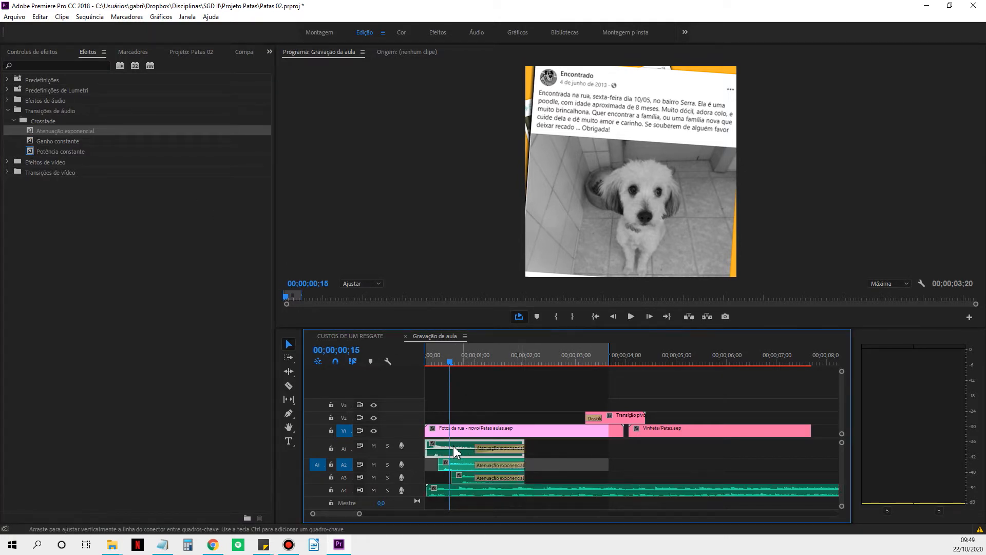
left_click(34, 53)
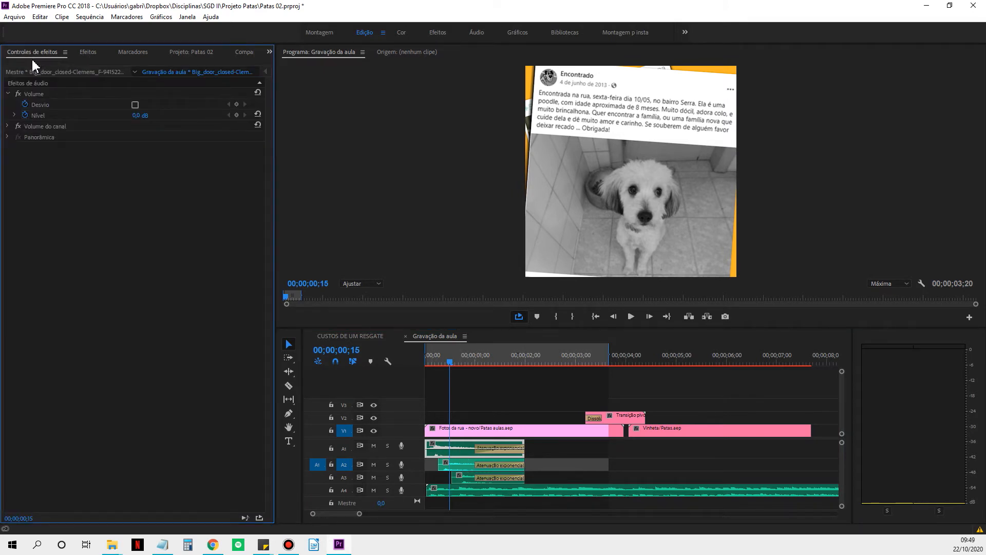
left_click(507, 449)
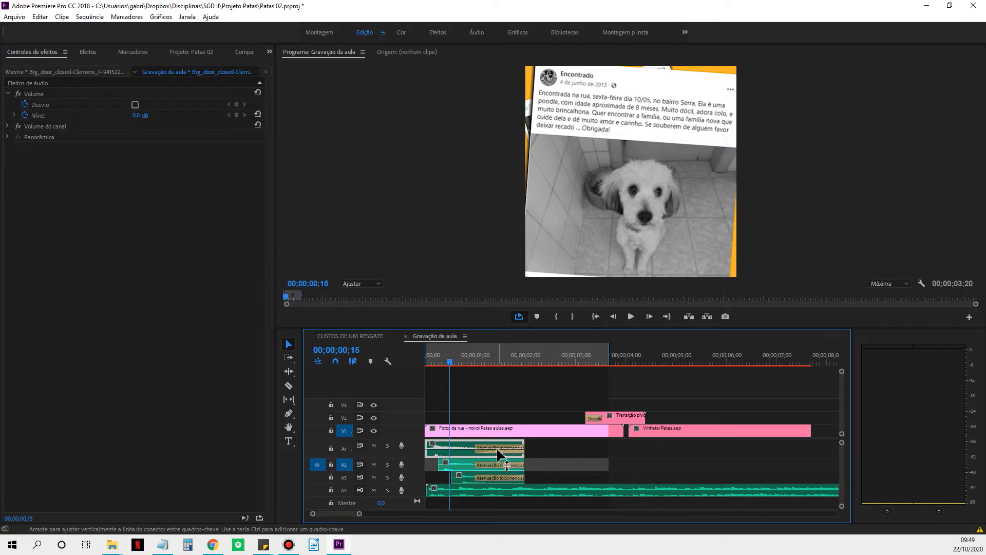
left_click(547, 452)
left_click(502, 451)
left_click(481, 447)
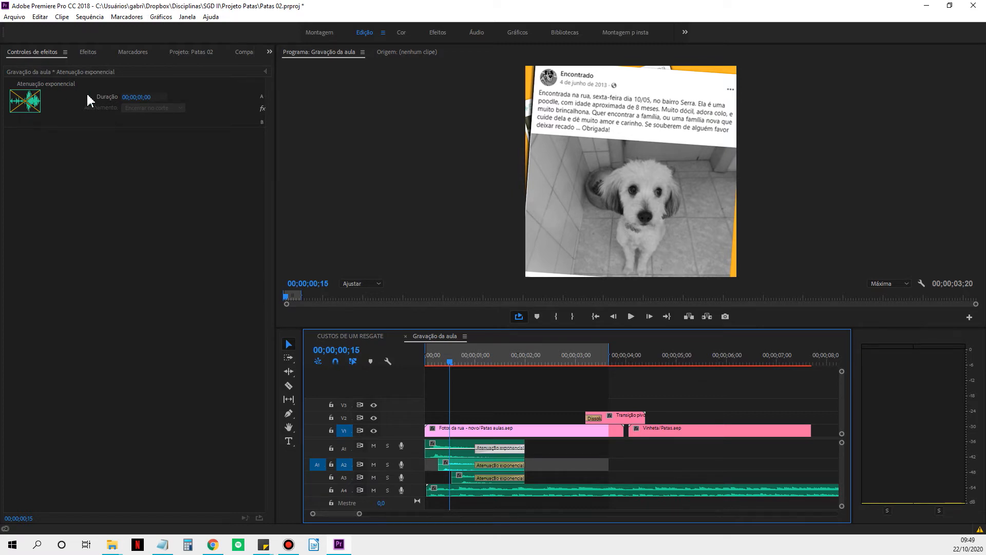
left_click(496, 466)
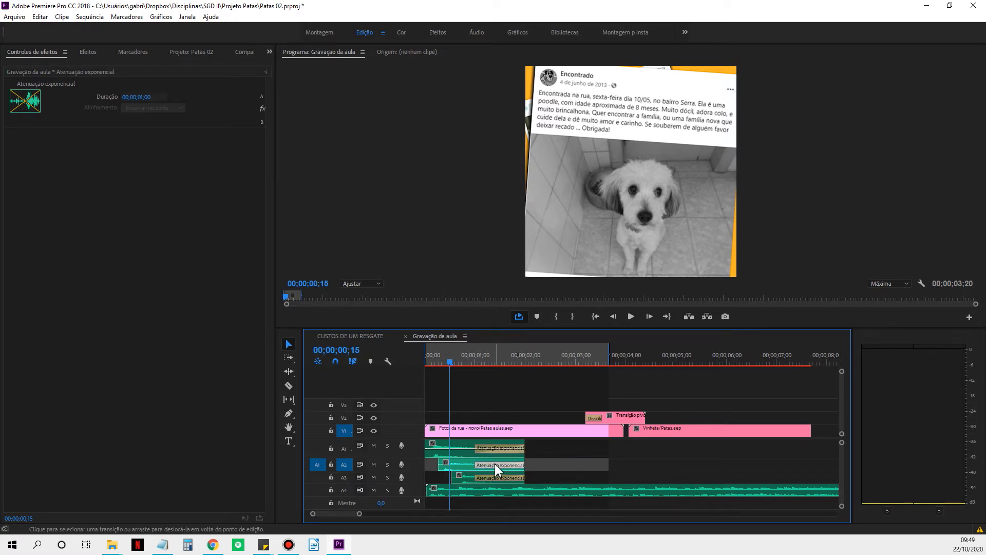
Show the volume settings of the music on A4 and of the door sound on A1.
left_click(441, 492)
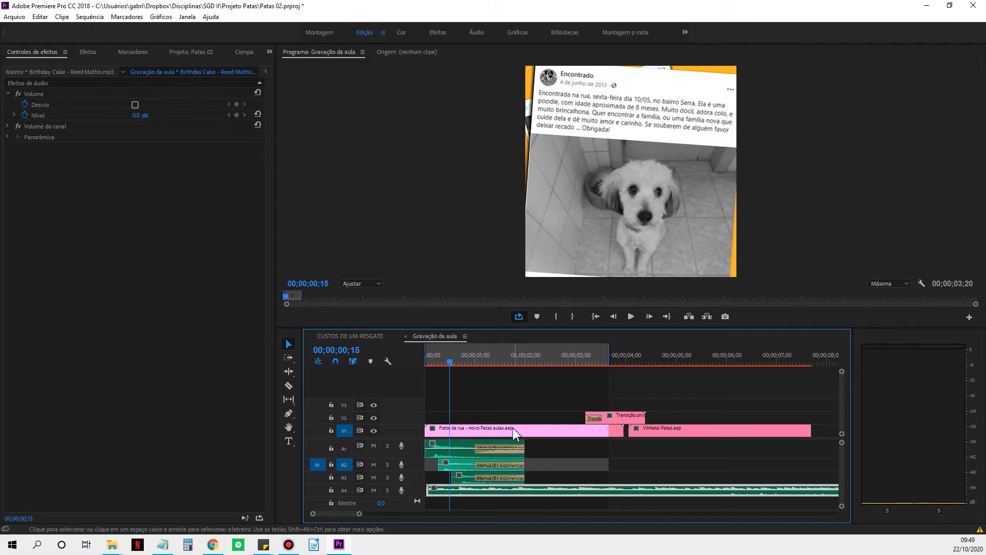
left_click(439, 452)
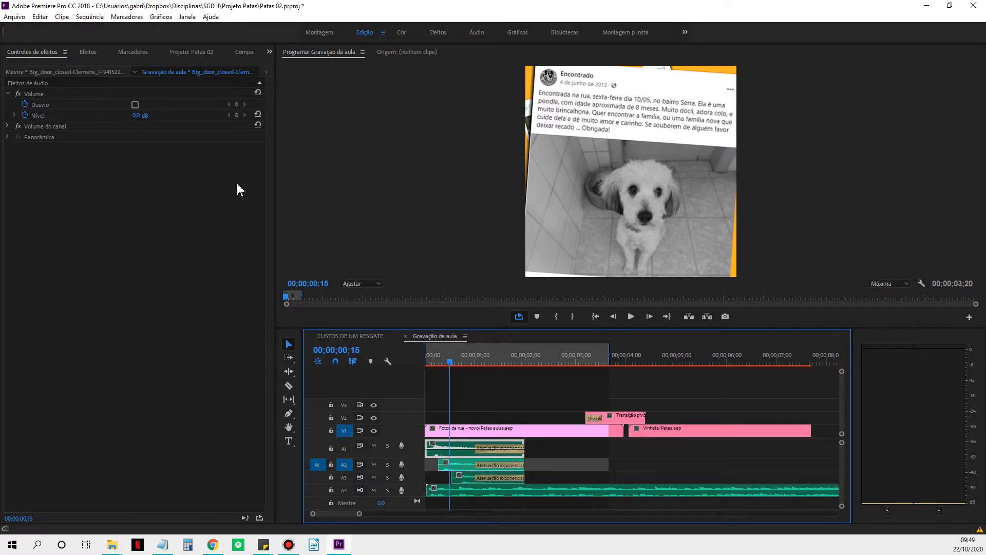
Return to the sequence start and expand the volume level slider of the Birthday Cake music on A4, checking its channel volume.
left_click(551, 493)
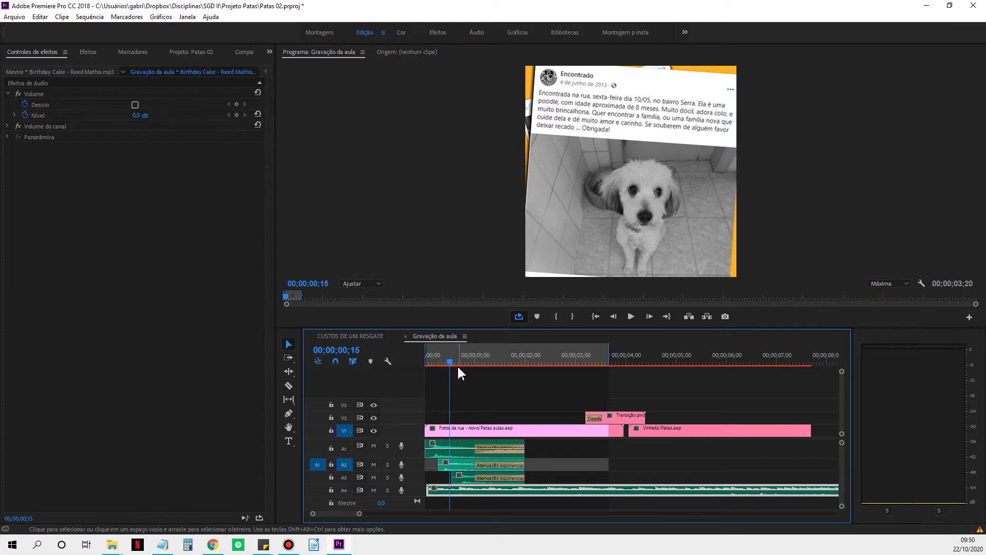
key("Home")
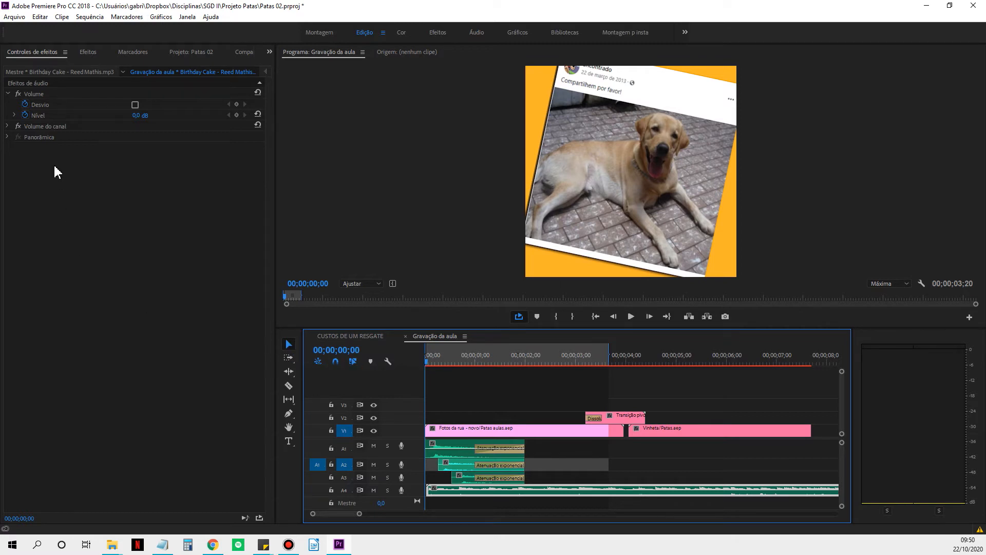
left_click(8, 126)
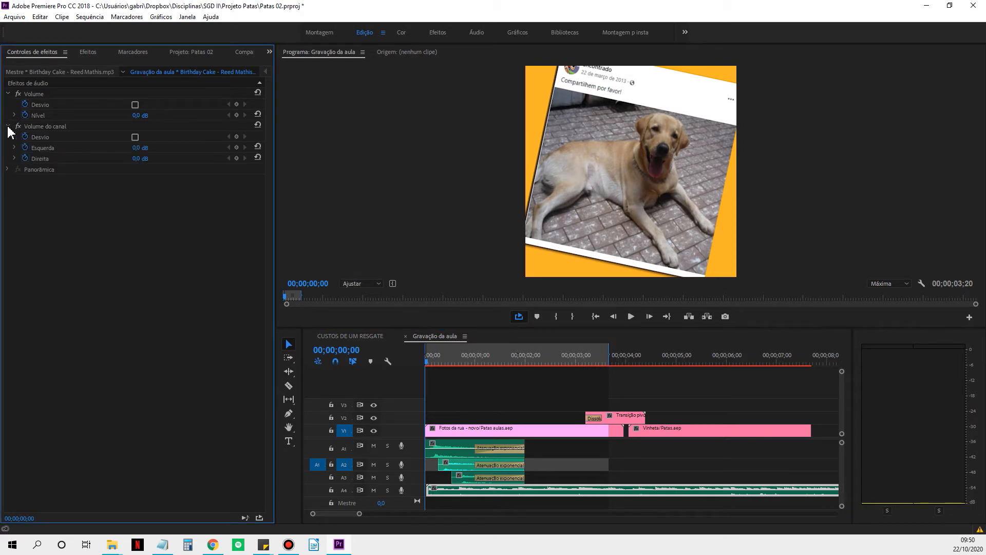
left_click(7, 126)
left_click(14, 116)
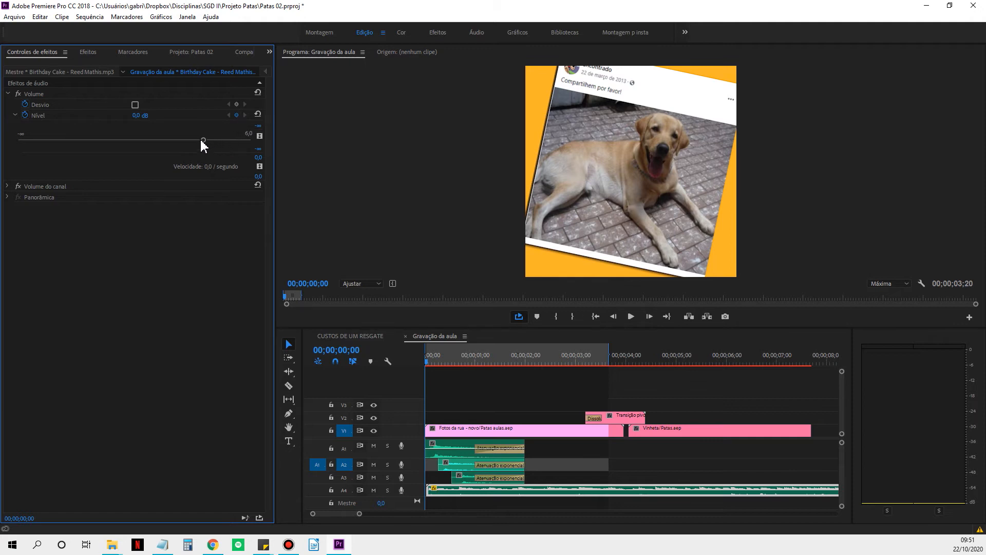
Set the volume level of the Birthday Cake music to -6 dB at the start of the sequence.
left_click_drag(203, 141, 147, 143)
left_click(139, 115)
type("-6")
key("Return")
Show the keyframe timeline for the music's audio effects, widened and zoomed in on the first seconds.
left_click(267, 76)
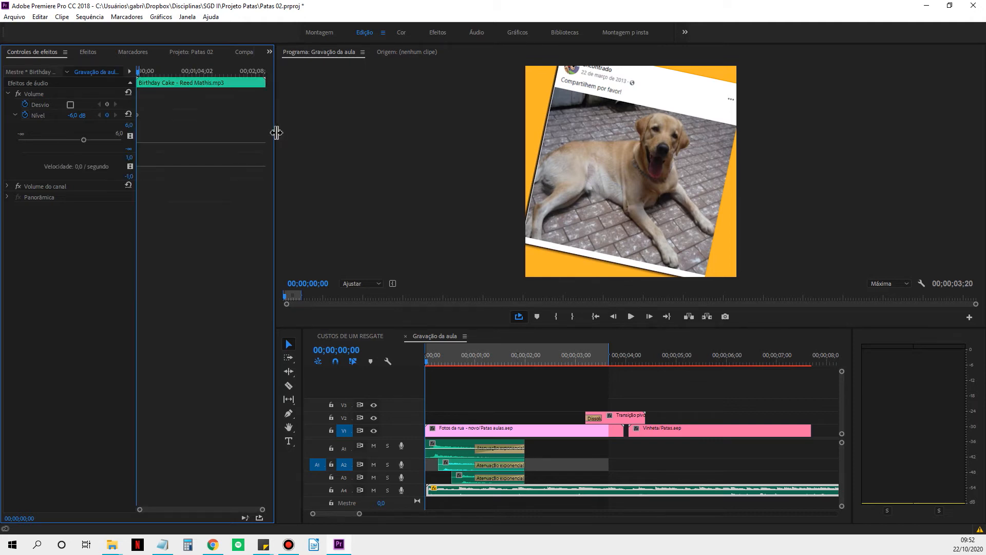
left_click_drag(278, 132, 350, 136)
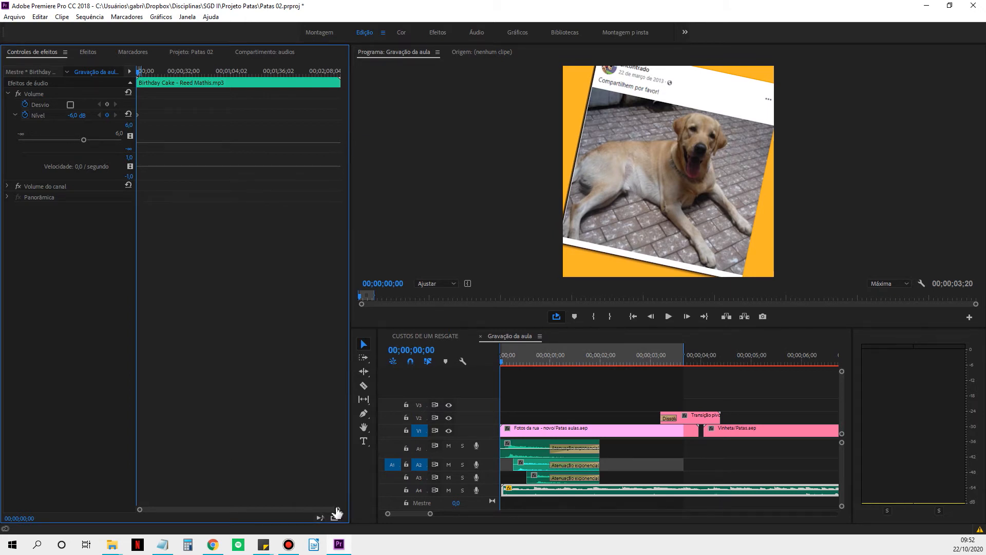
left_click_drag(338, 510, 268, 514)
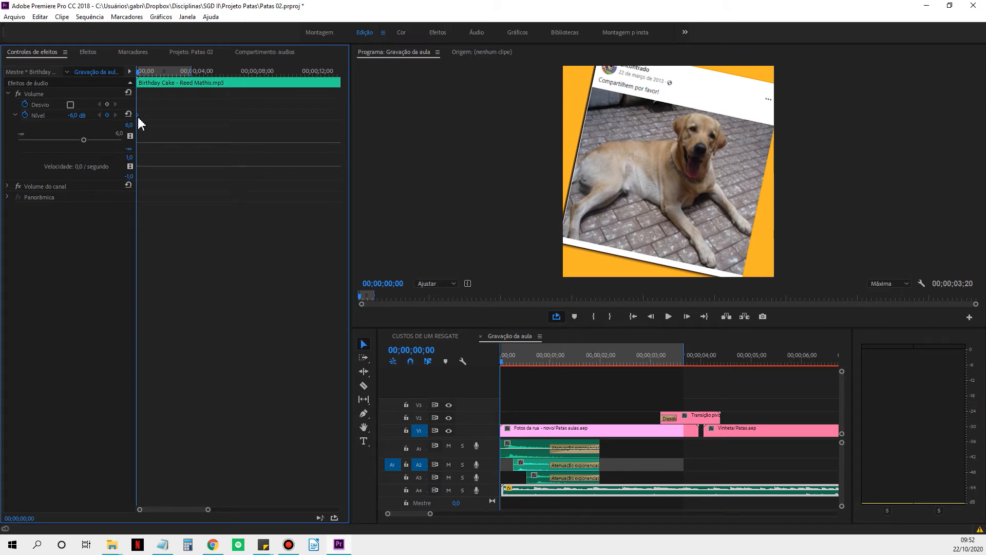
Shift the music's level keyframe slightly past the clip start and add another level keyframe at 00;00;01;13.
left_click_drag(139, 117, 140, 118)
left_click(146, 72)
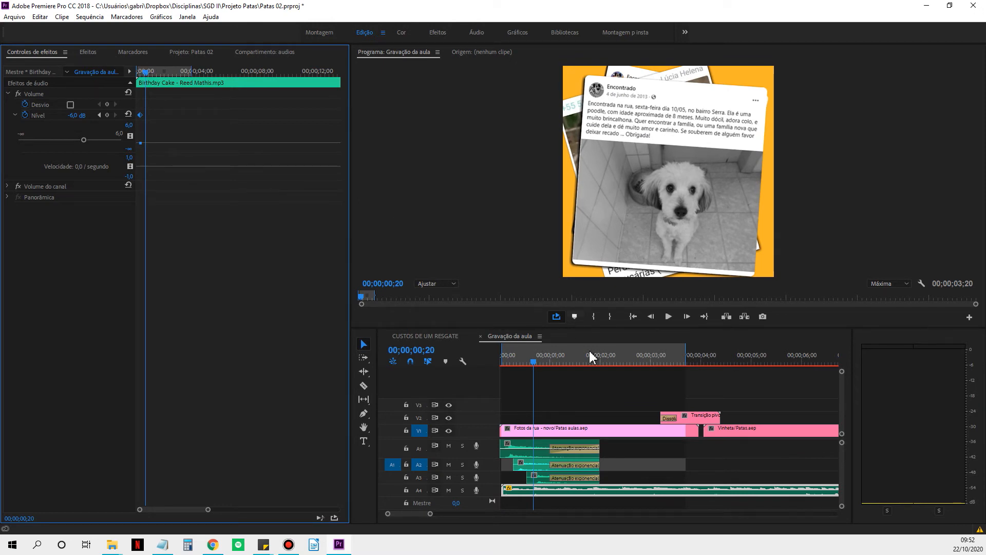
left_click(534, 363)
key("space")
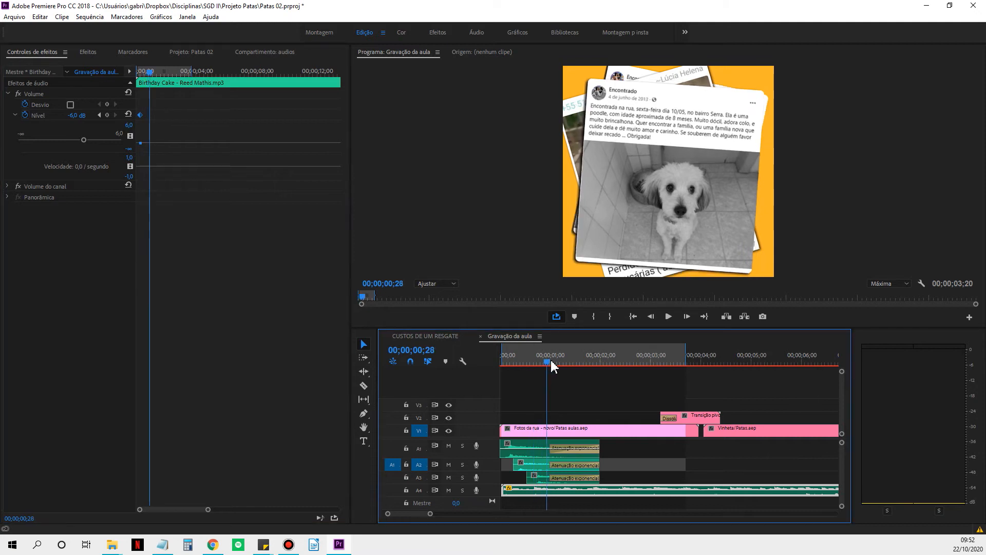
left_click_drag(549, 367, 572, 372)
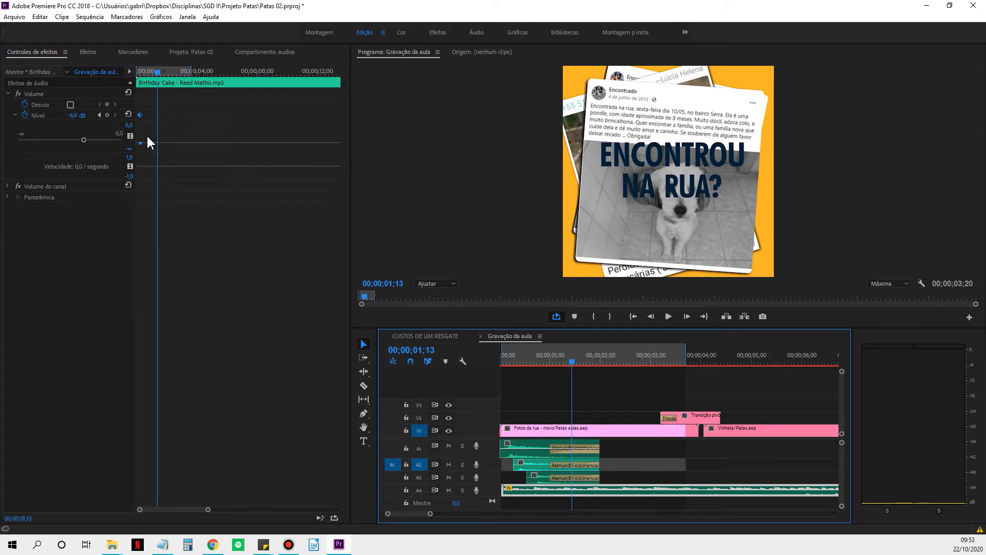
left_click(107, 115)
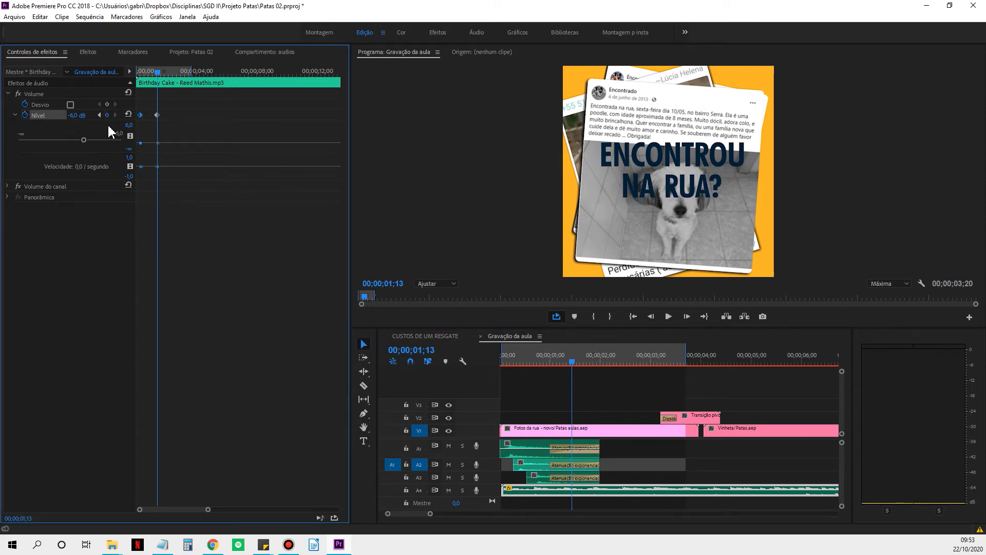
Remove and re-add the music's level keyframe at 00;00;01;13 and show its interpolation options.
left_click(157, 115)
key("Delete")
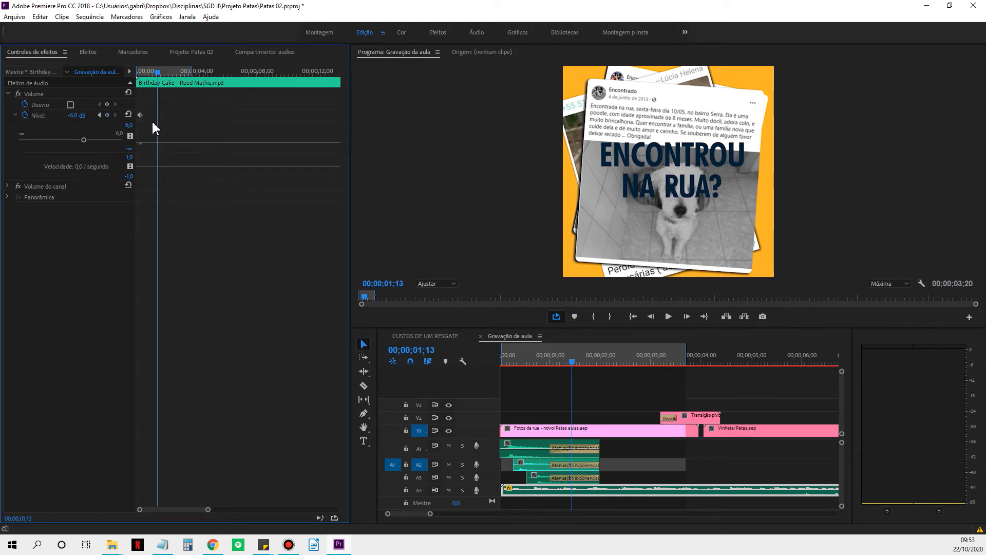
left_click(140, 115)
left_click(157, 144, "ctrl")
right_click(158, 115)
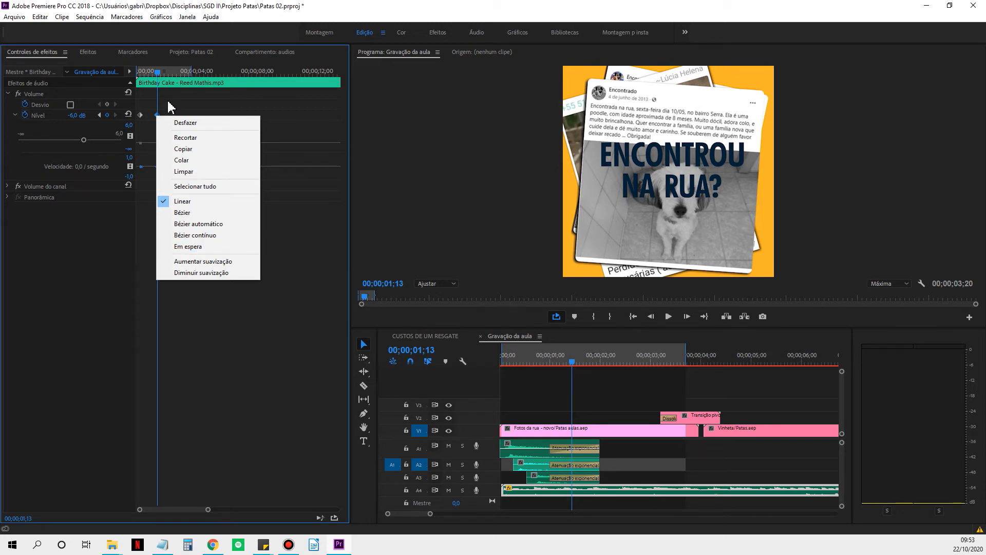
left_click(158, 116)
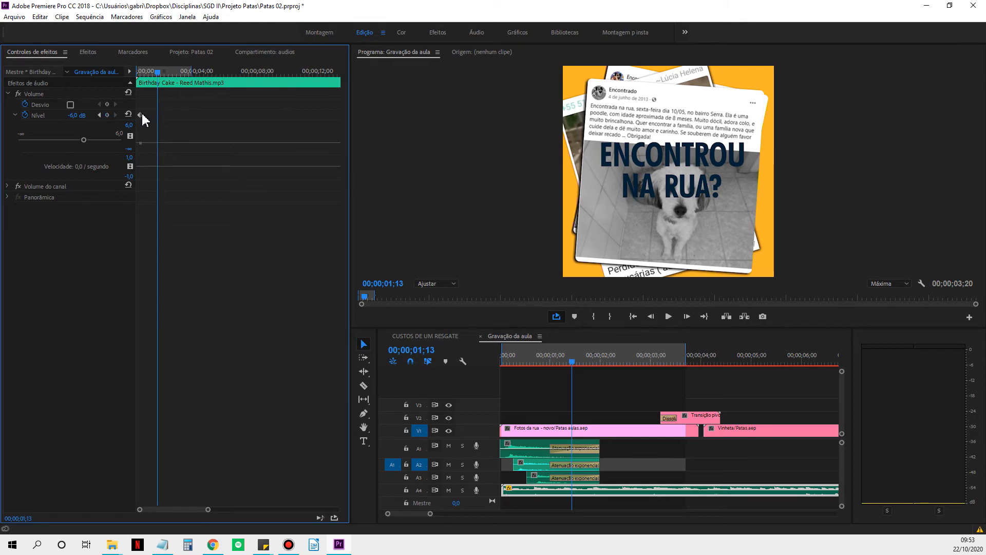
Set the interpolation of both music level keyframes to Em espera and remove the first one.
right_click(141, 117)
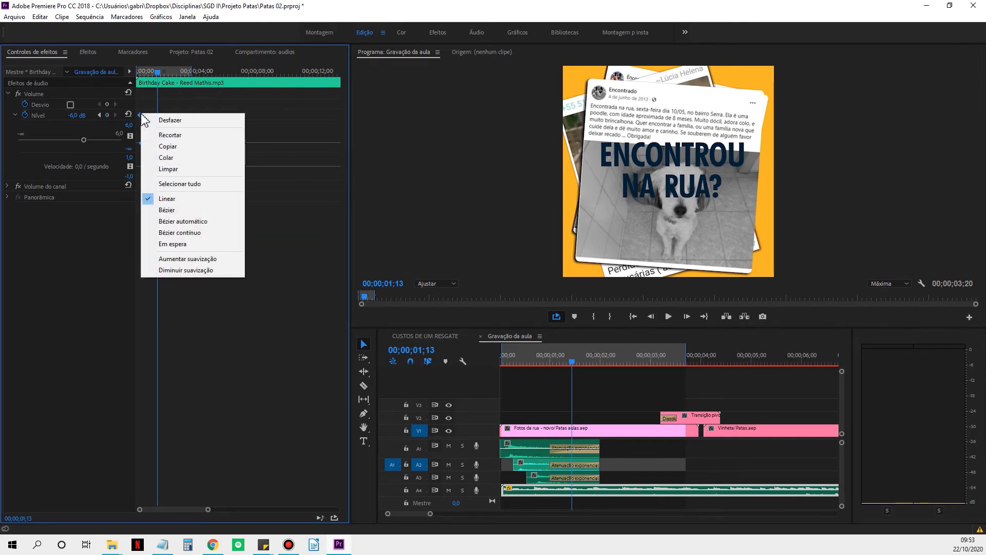
left_click(174, 246)
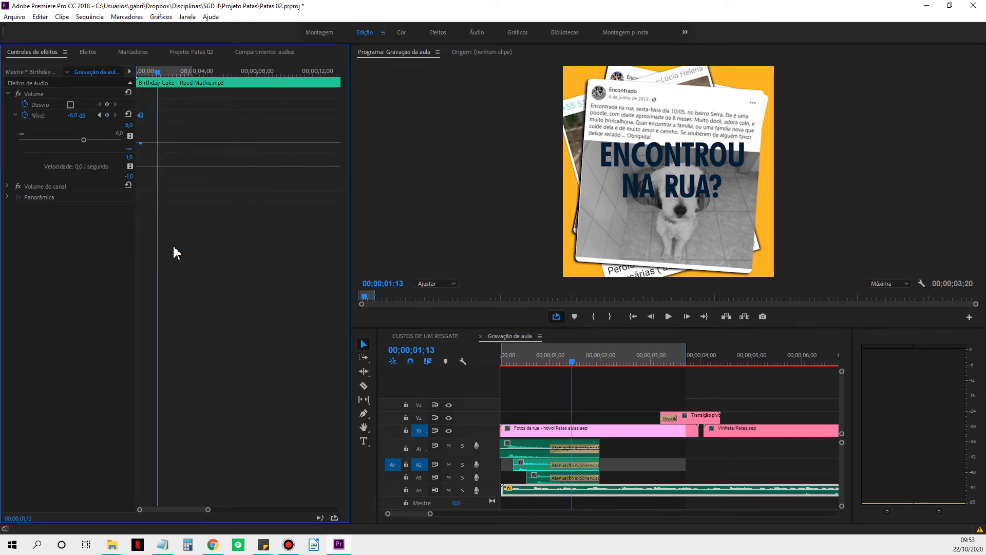
right_click(158, 116)
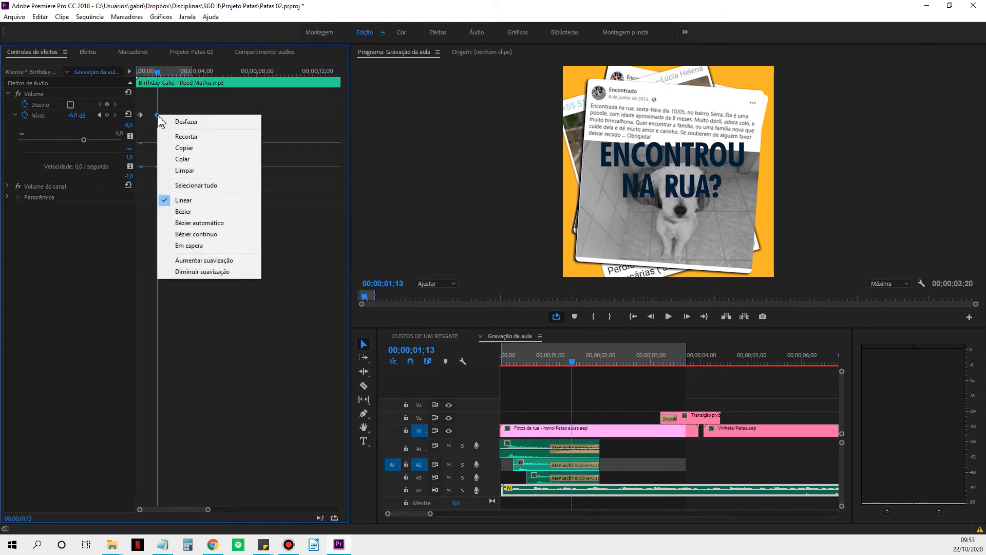
left_click(187, 245)
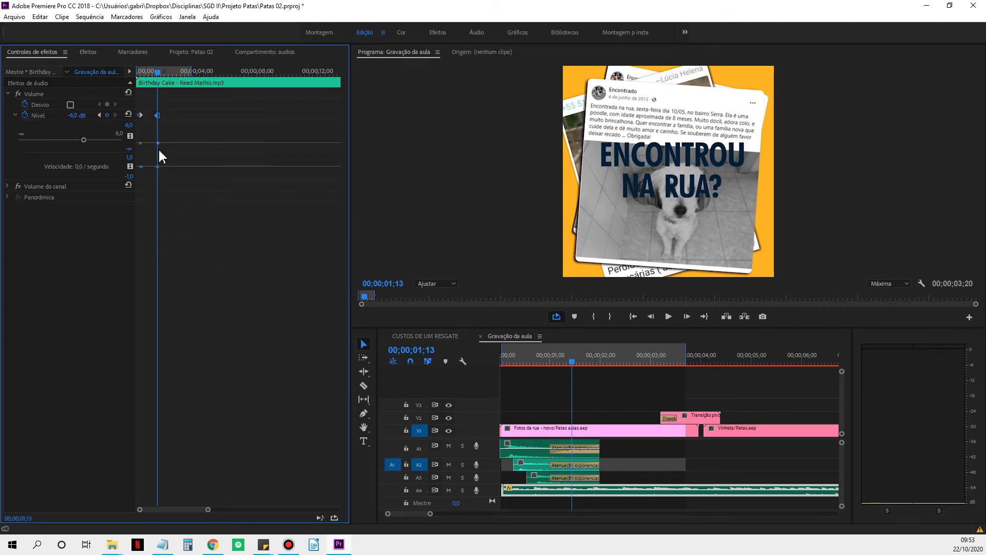
left_click(140, 115)
Play the sequence up to 00;00;03;06 and set the music's level to 0 dB there.
left_click_drag(158, 77, 172, 79)
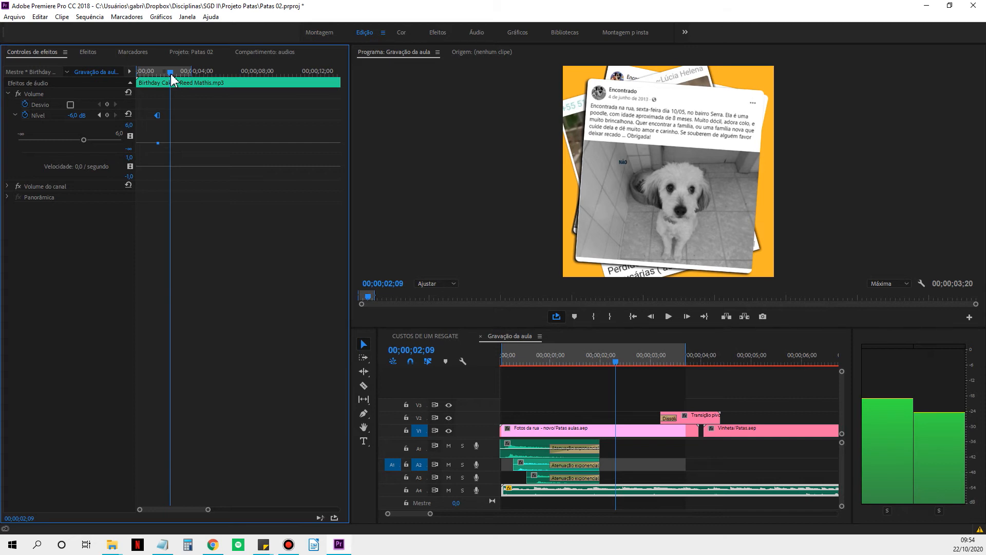
left_click_drag(173, 77, 158, 77)
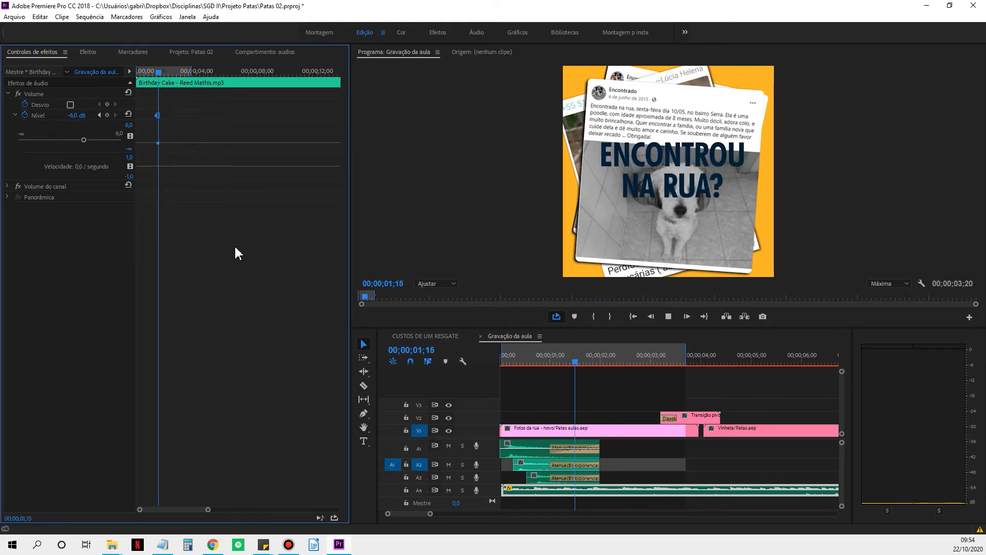
key("space")
key("space")
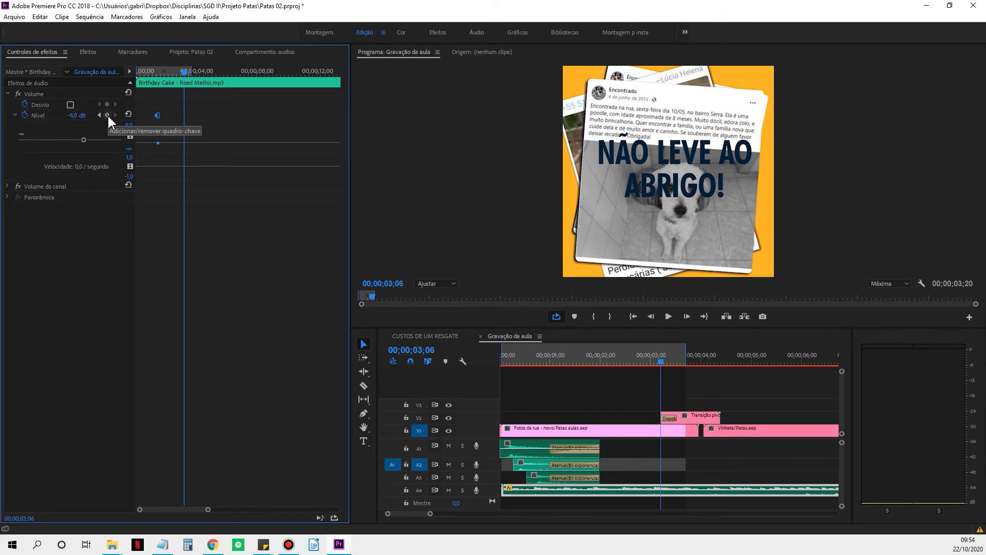
left_click(77, 115)
type("0")
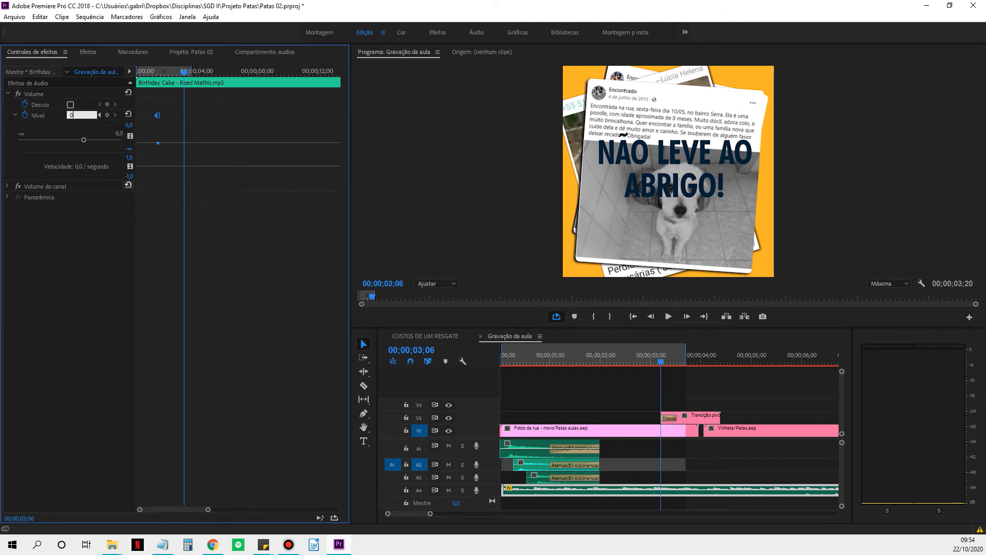
key("Return")
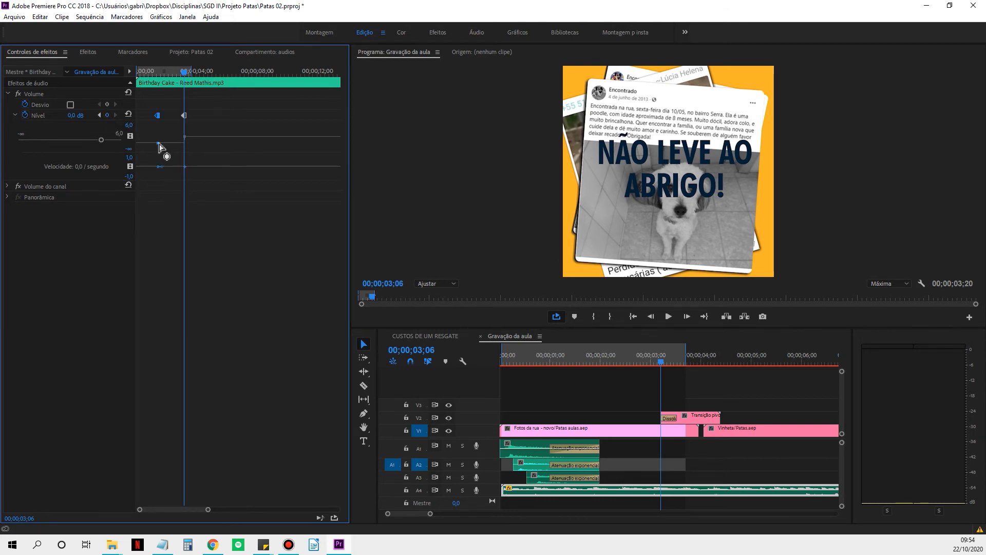
Try Bézier and Linear interpolation on the music's level keyframe at 00;00;03;06.
left_click(184, 115)
right_click(184, 115)
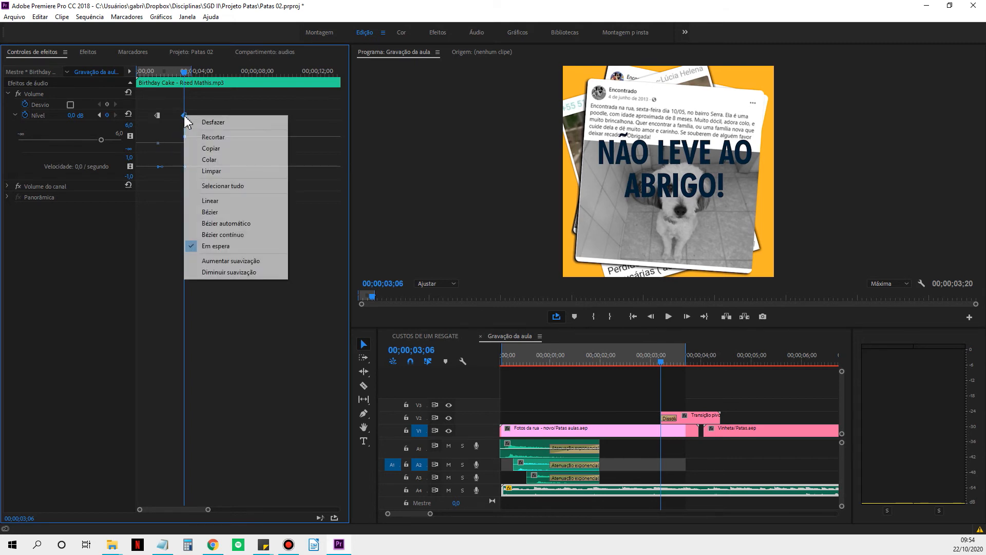
left_click(236, 212)
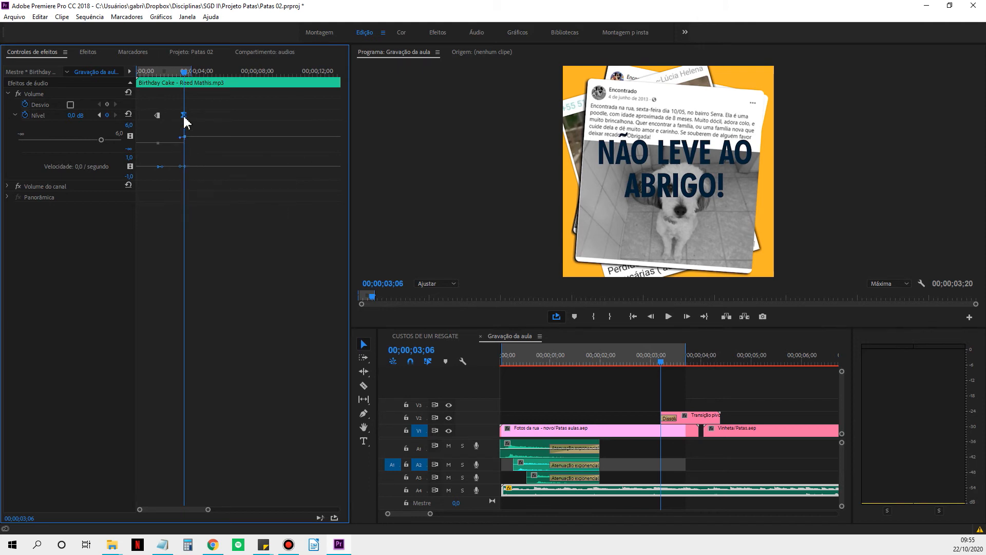
right_click(184, 115)
left_click(213, 201)
Recreate the 0 dB music level keyframe at 00;00;03;06 with Linear interpolation and play the sequence to hear it.
left_click(157, 143)
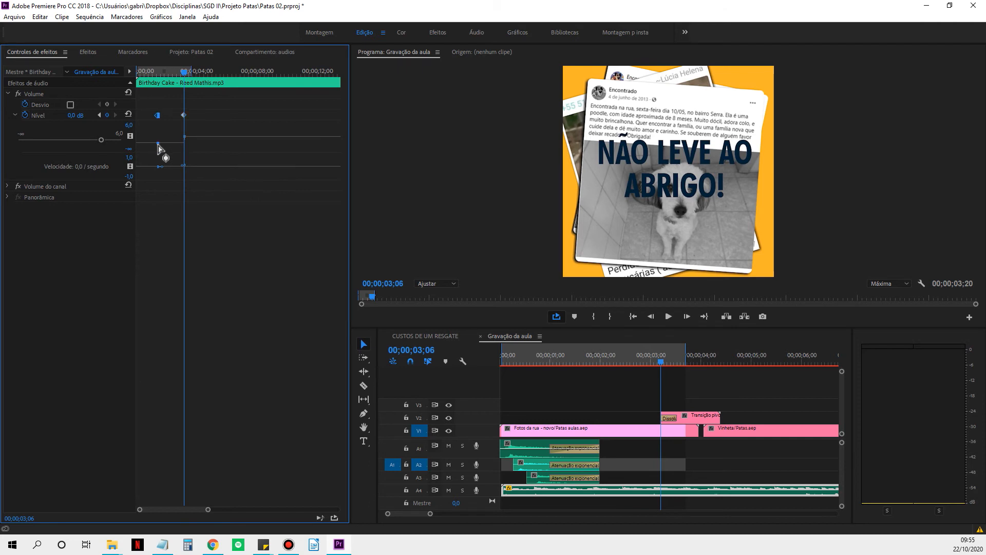
left_click(185, 137)
key("Delete")
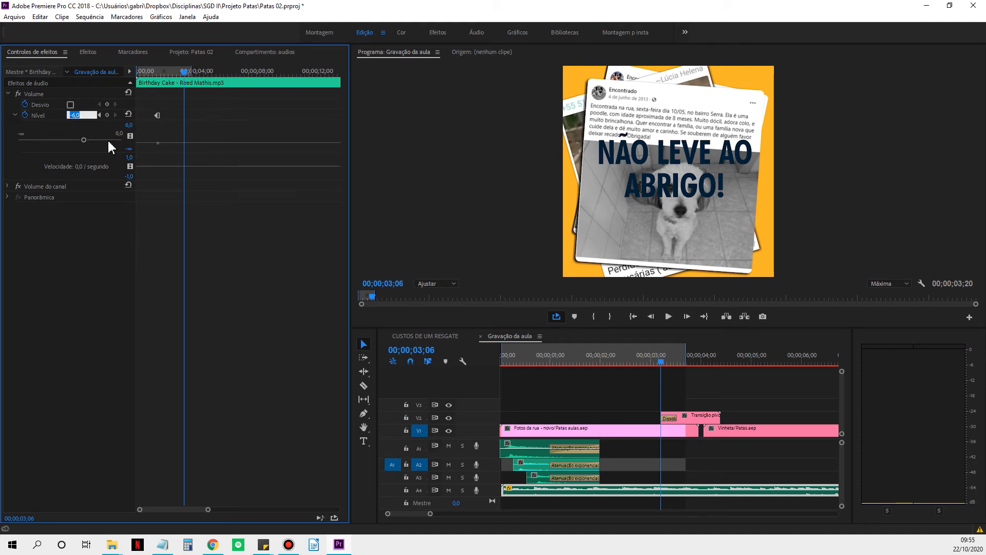
type("0")
key("Return")
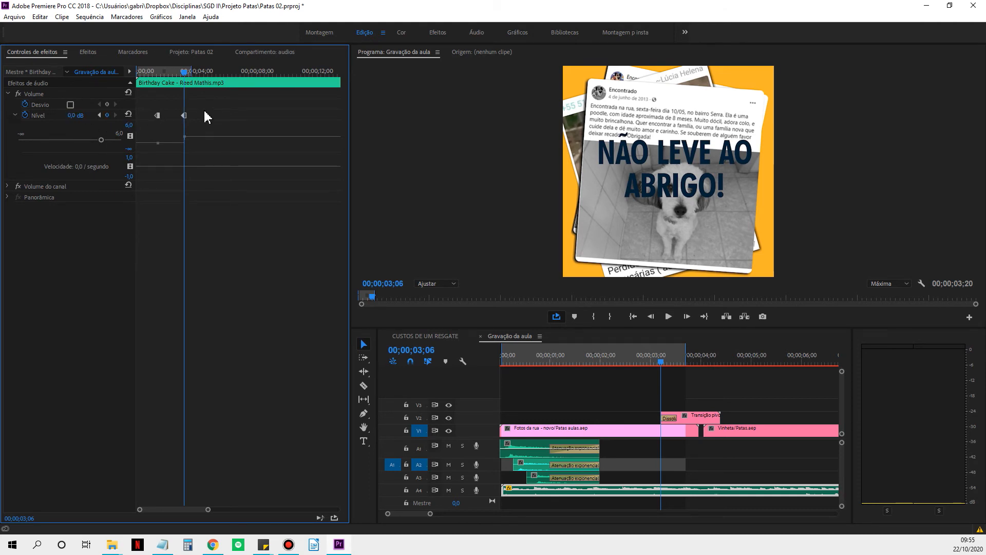
right_click(185, 116)
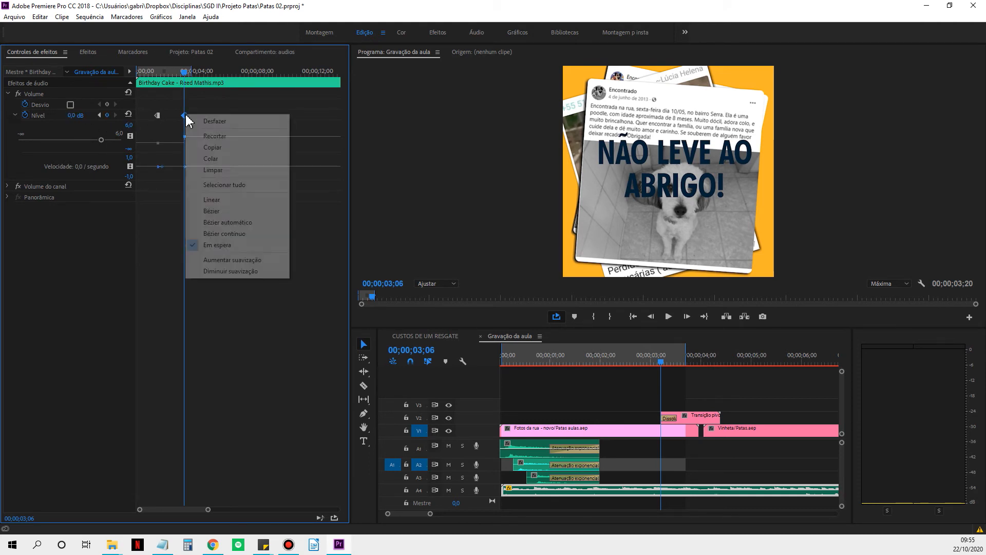
left_click(218, 200)
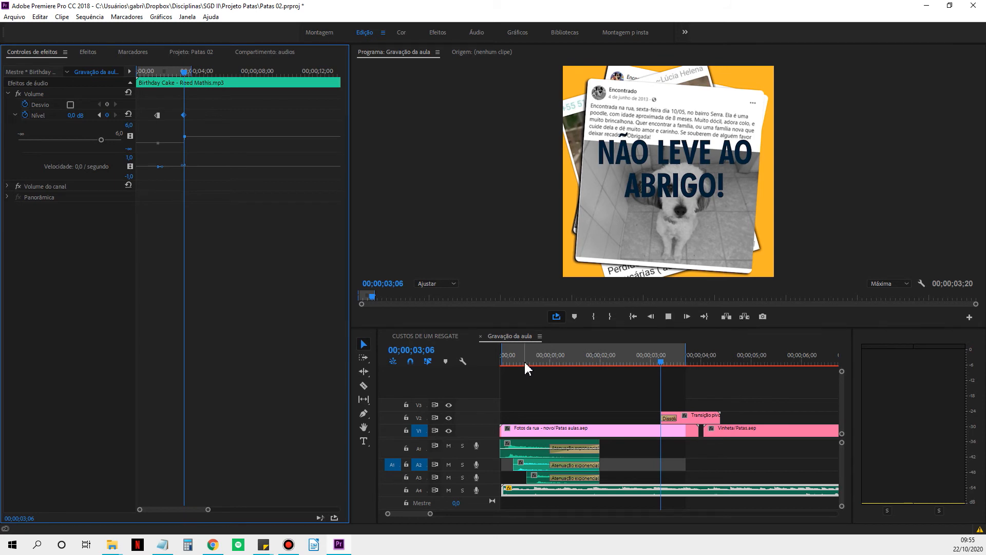
key("space")
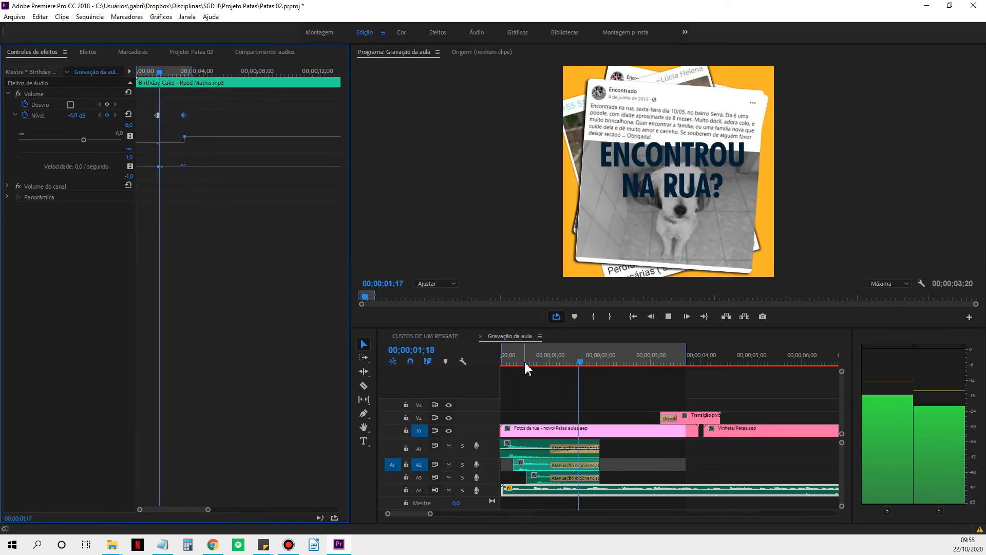
key("space")
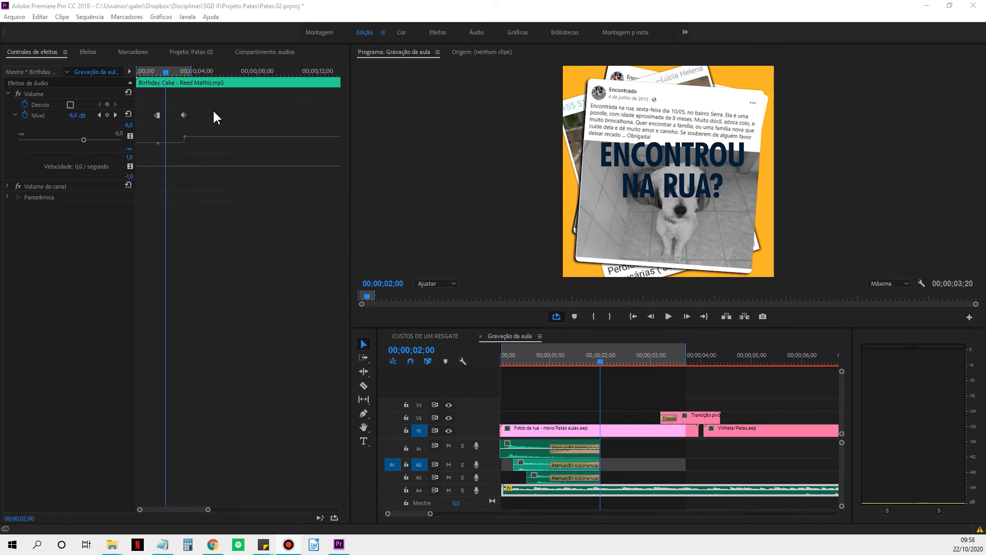
Delete all level keyframes from the Birthday Cake music and return to the start of the sequence.
left_click_drag(207, 121, 144, 114)
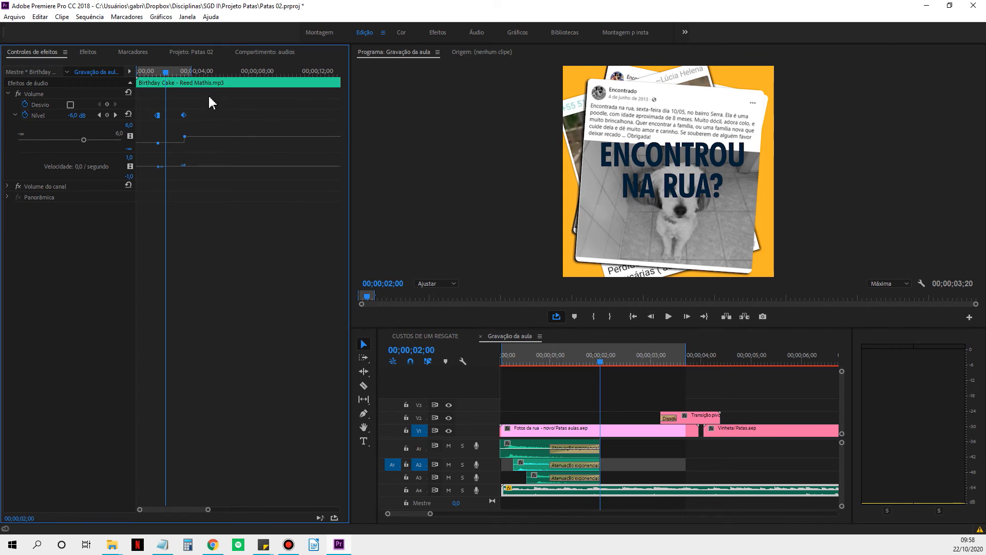
key("Delete")
key("Home")
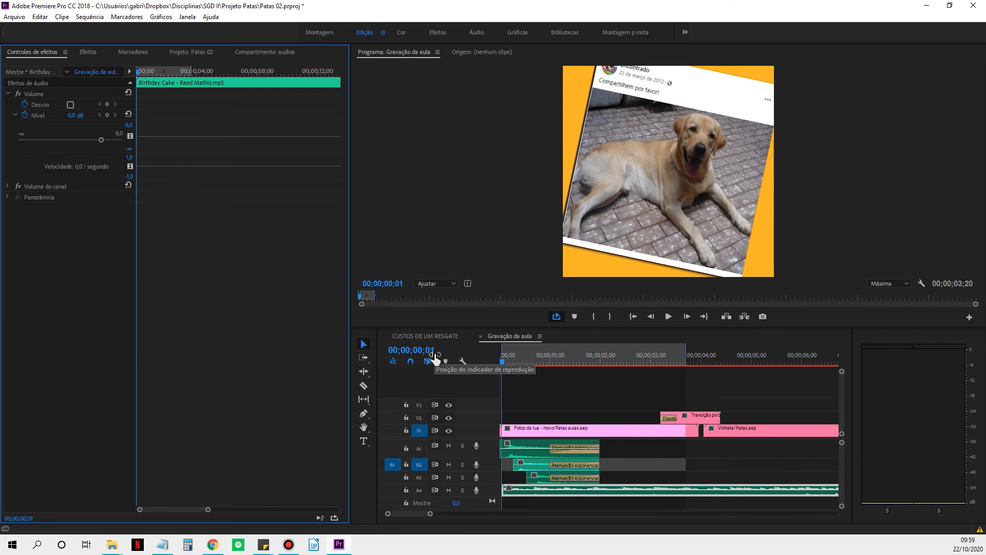
Set the music's level to -6 dB at the sequence start, move that keyframe to about 00;00;00;10 and give it Hold (Em espera) interpolation.
left_click(75, 115)
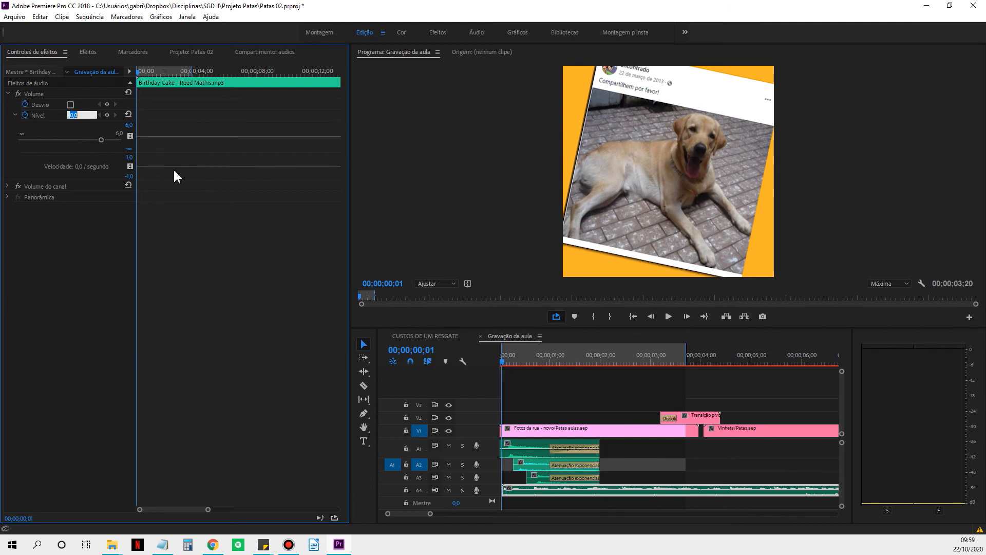
type("-6")
key("Return")
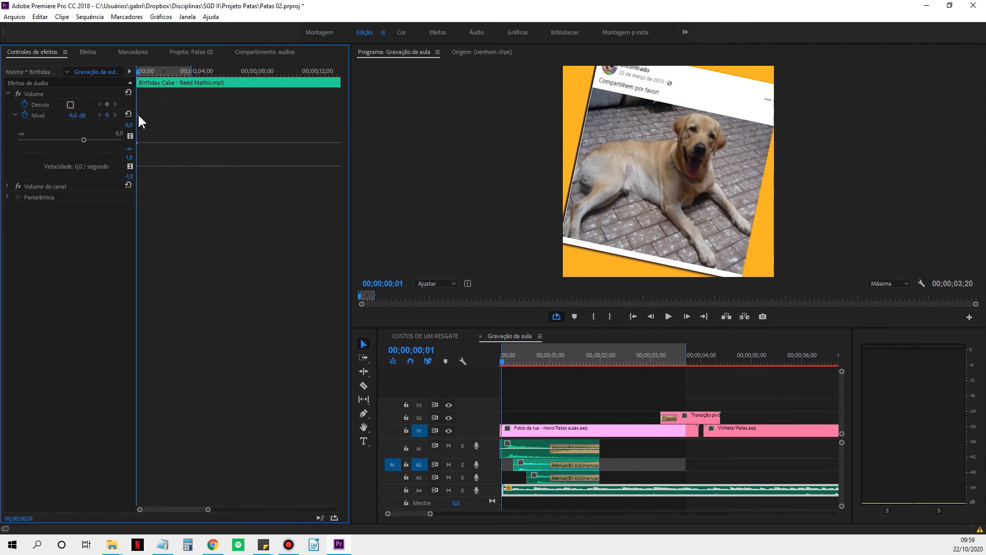
left_click_drag(138, 115, 140, 115)
right_click(140, 113)
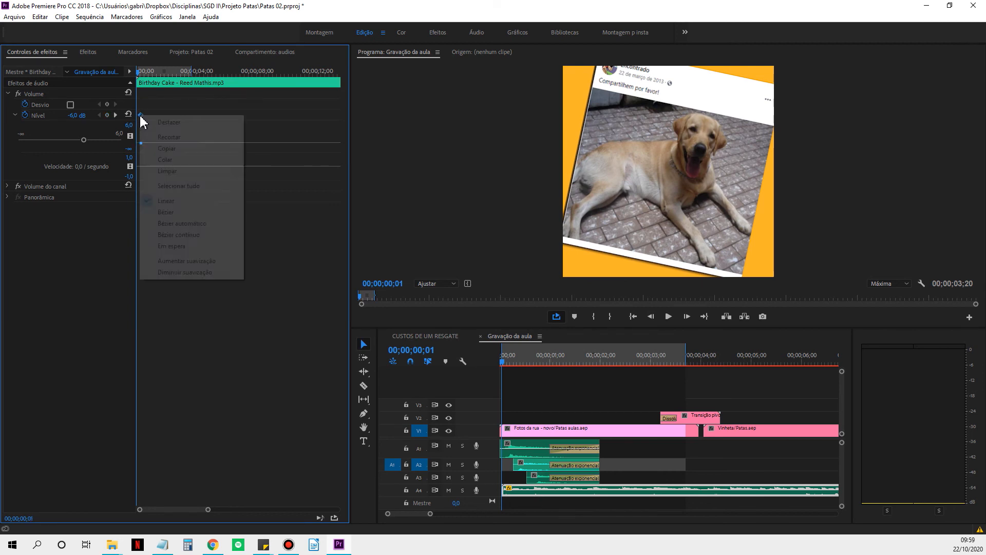
left_click(177, 246)
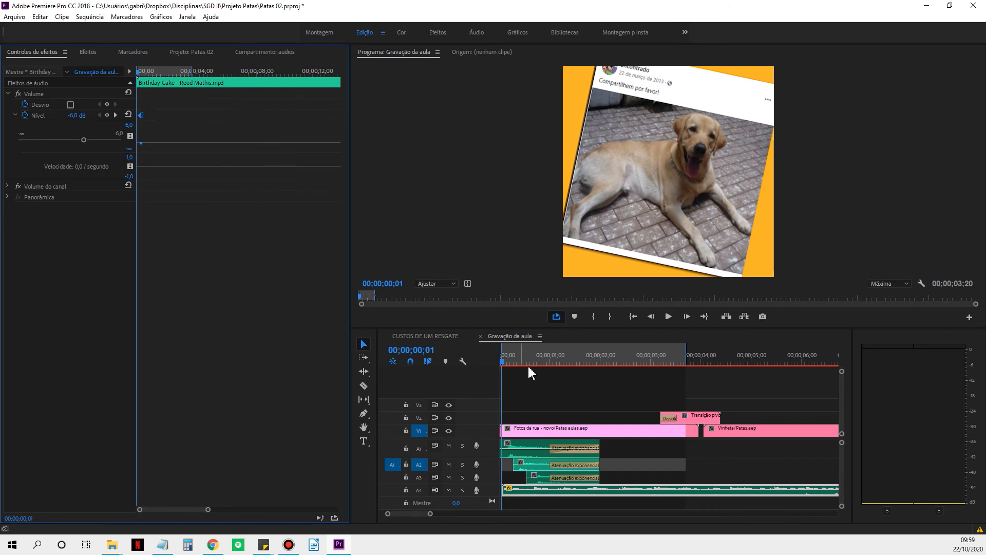
Add a level keyframe to the music at 00;00;01;18 and set its interpolation to Linear.
left_click_drag(505, 364, 580, 363)
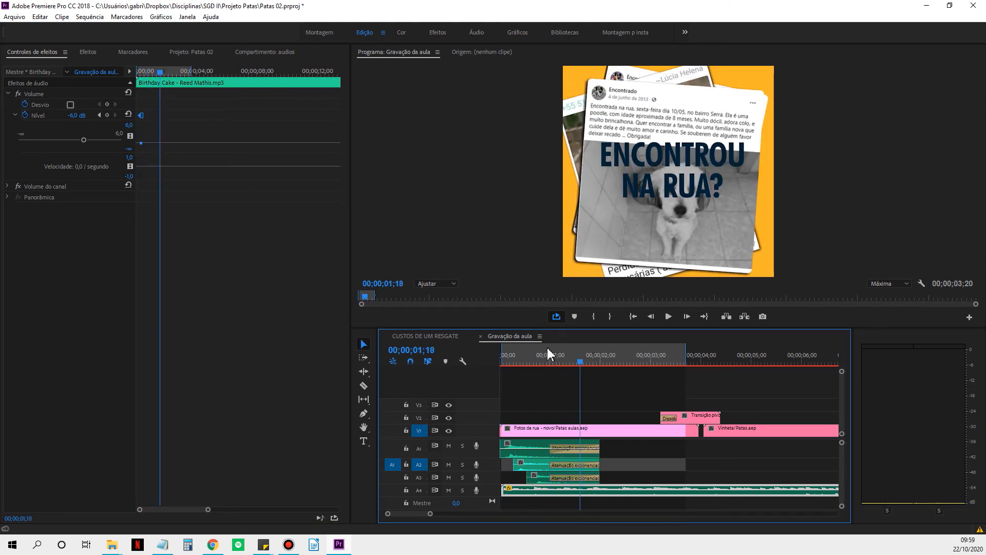
left_click(107, 116)
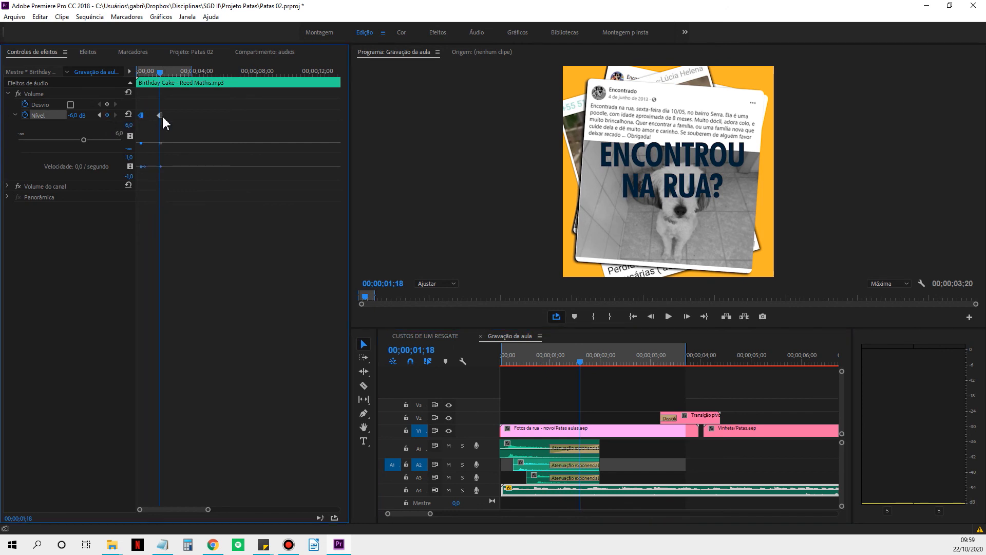
right_click(160, 116)
left_click(204, 212)
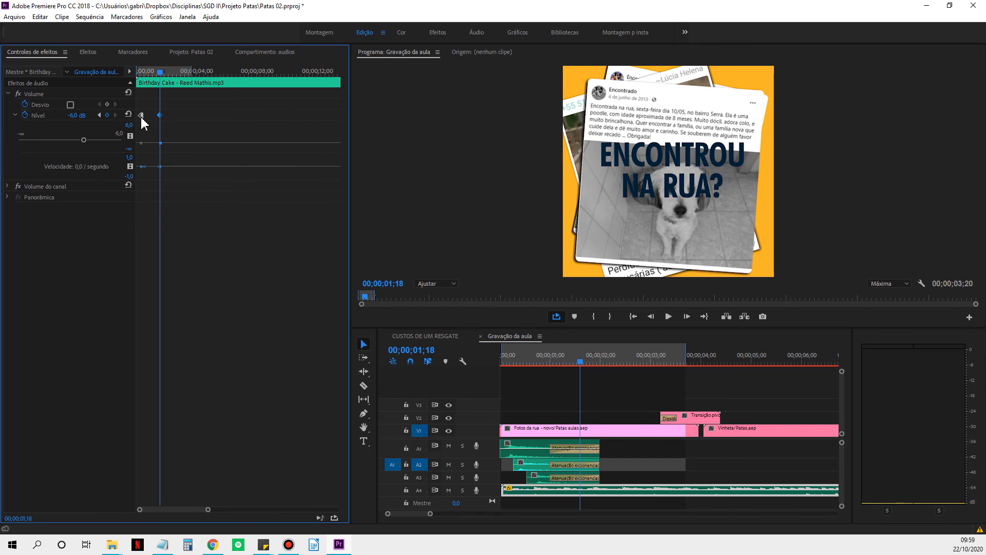
Check the music's level values at the keyframes at 00;00;00;10 and 00;00;01;18.
left_click_drag(161, 72, 141, 87)
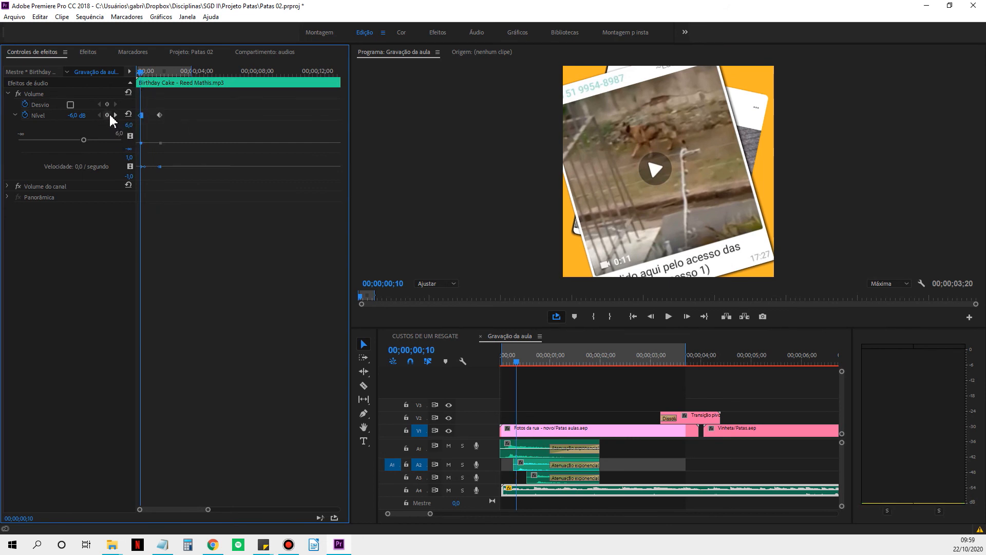
left_click(77, 115)
left_click(98, 238)
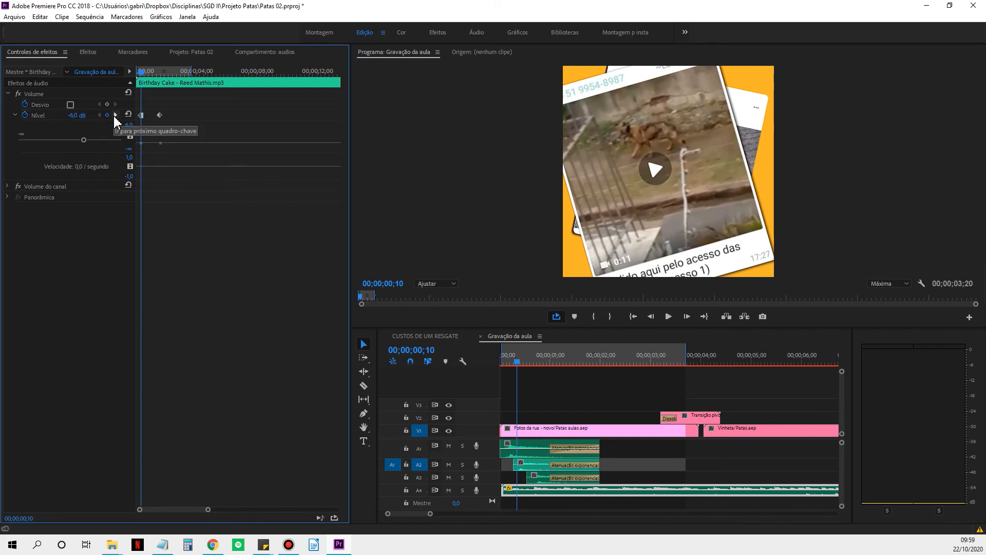
left_click(115, 115)
left_click(82, 114)
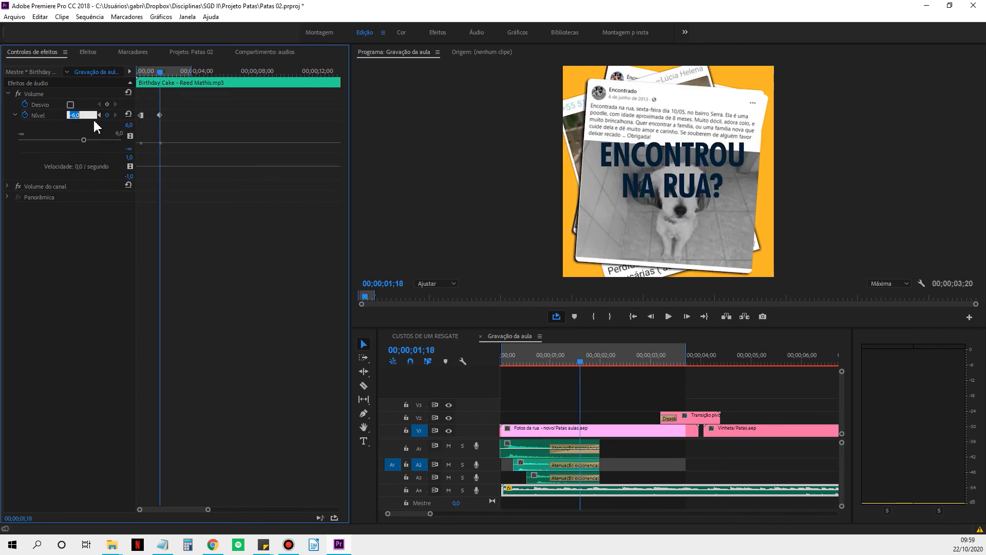
left_click(115, 188)
left_click(99, 115)
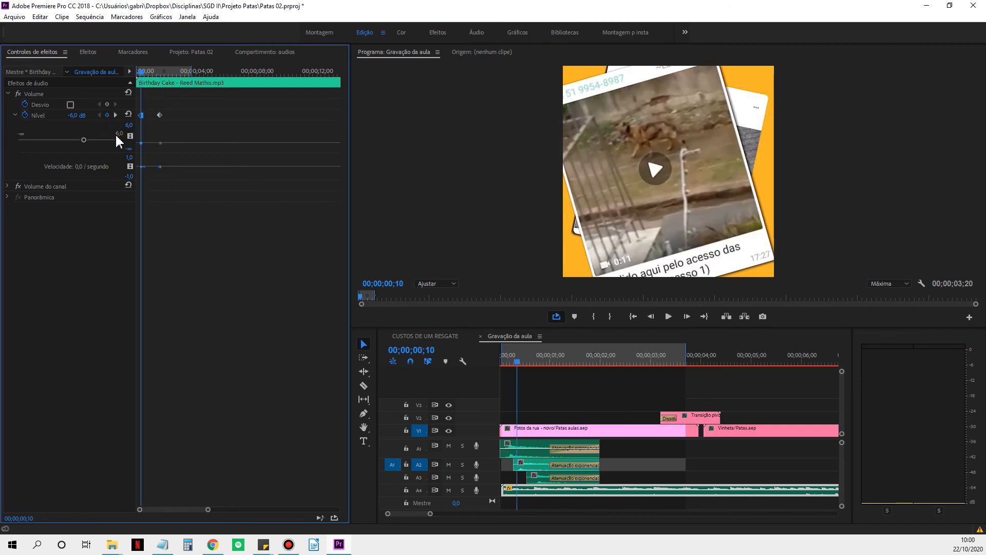
Try a level of -19.9 dB on the music keyframe at 00;00;00;10 and set it back to -6 dB.
left_click_drag(83, 139, 55, 157)
left_click(73, 114)
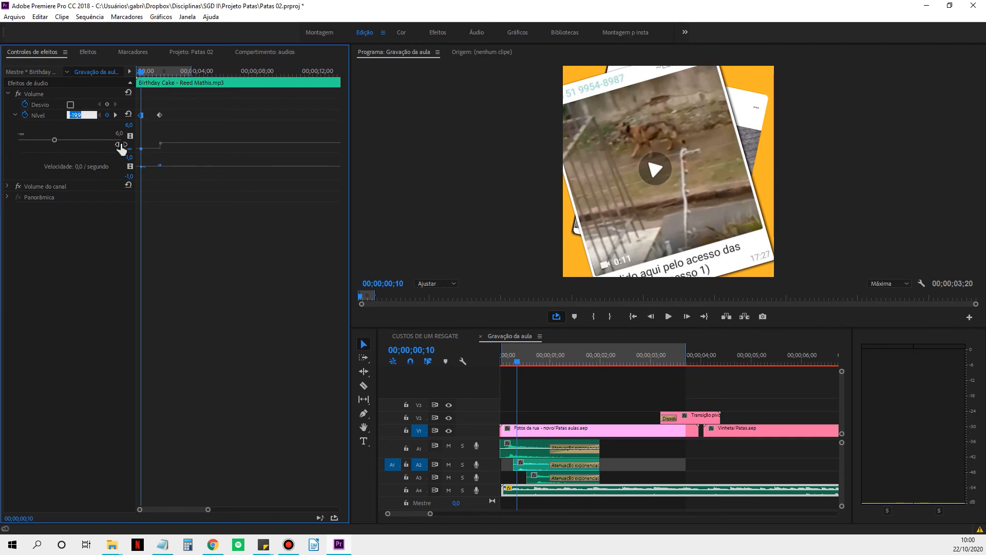
type("-6")
key("Return")
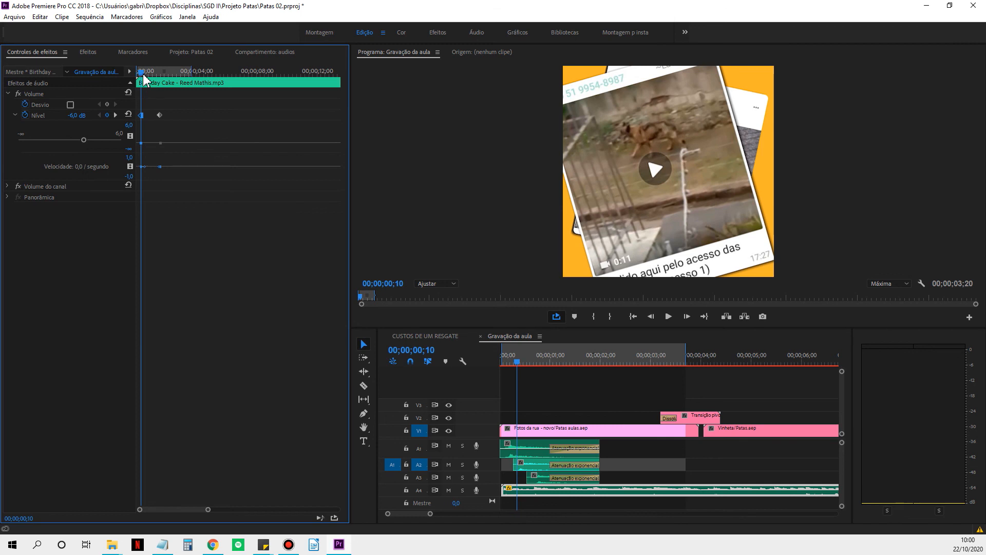
Play the sequence up to 00;00;02;28 and set the music's level to 0 dB there.
key("space")
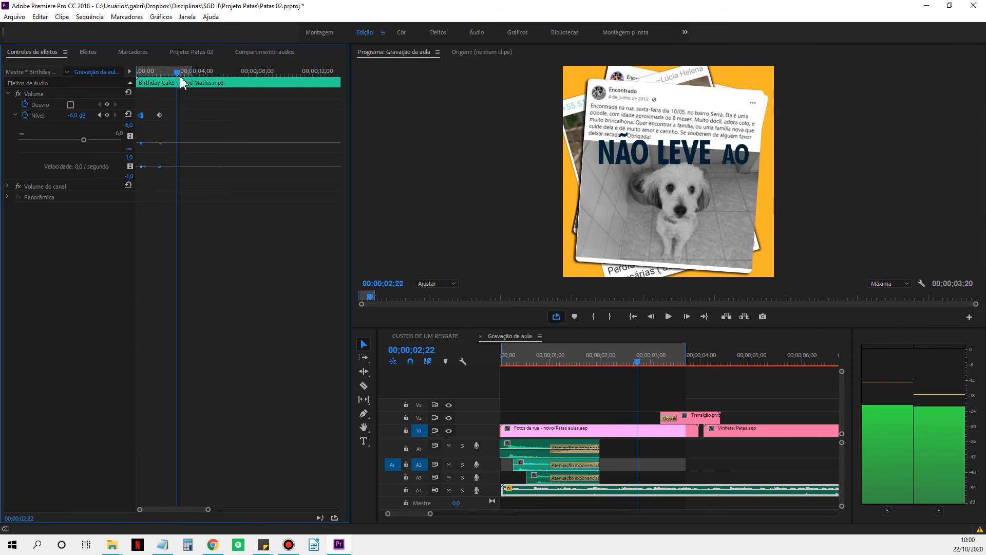
key("space")
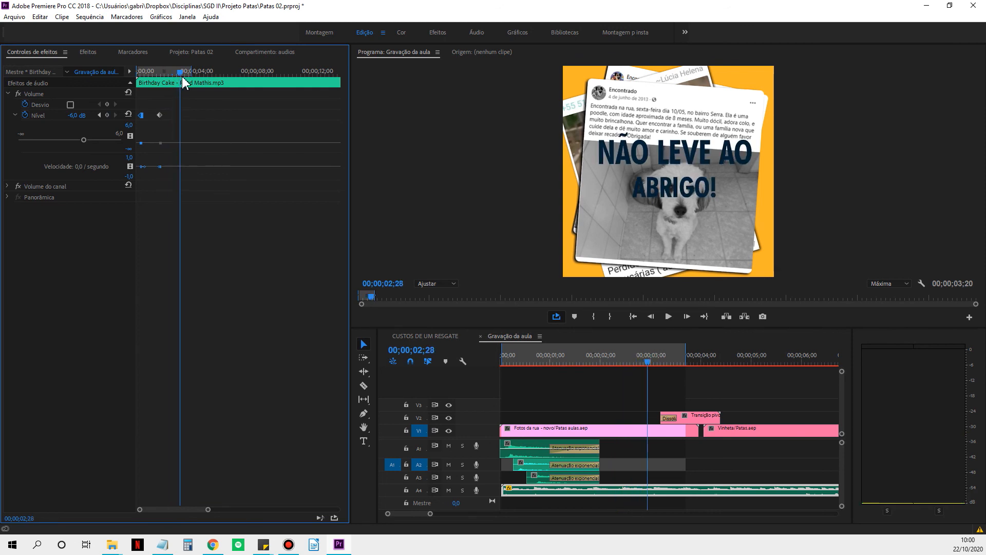
left_click(76, 116)
type("0")
key("Return")
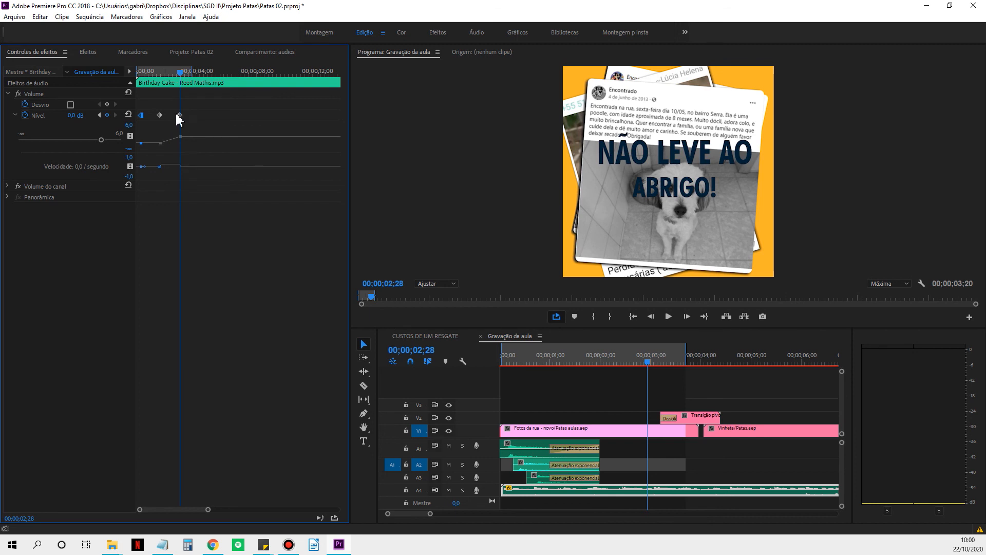
Extend the sequence's in-out range to a duration of 00;00;04;11 and play it from the start to hear the music fade.
left_click_drag(182, 72, 174, 76)
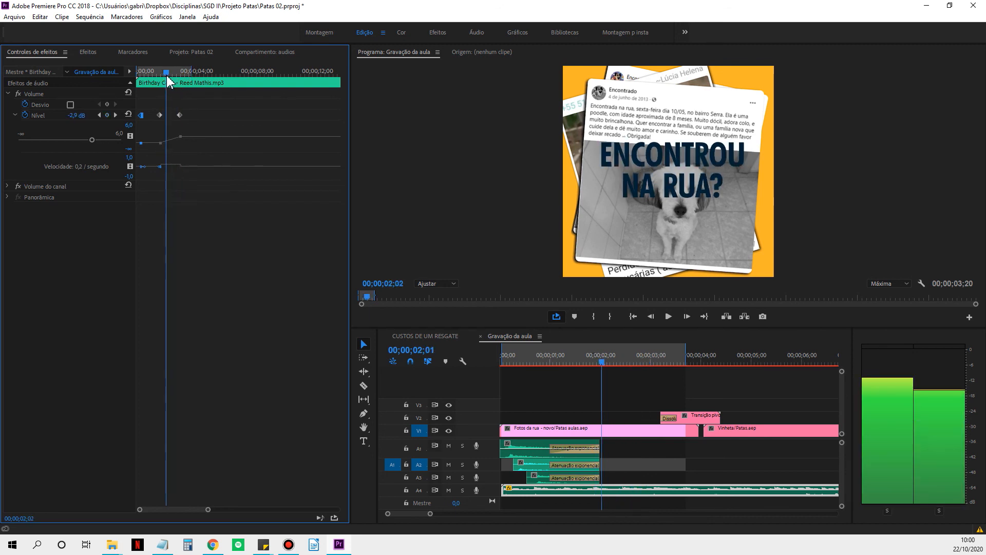
left_click(174, 76)
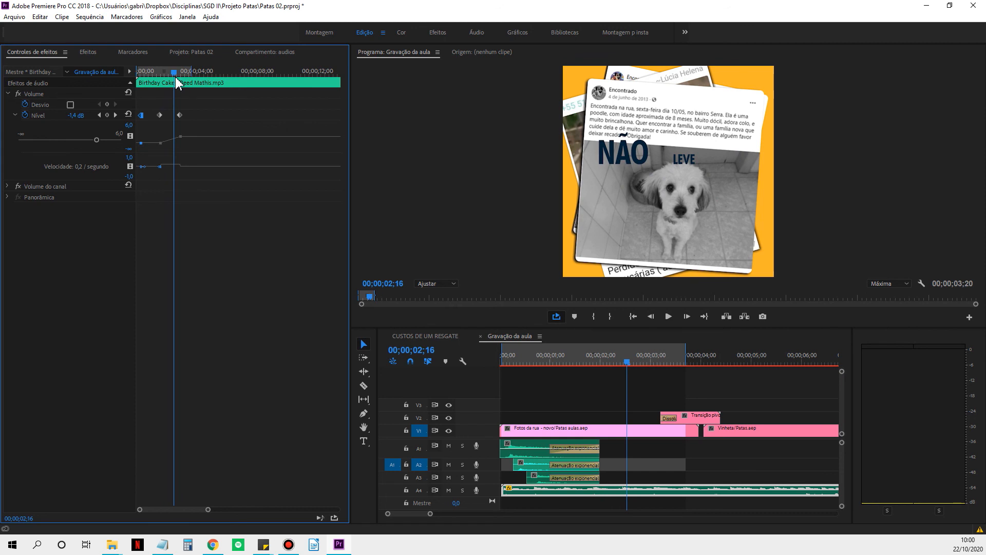
left_click_drag(208, 509, 182, 510)
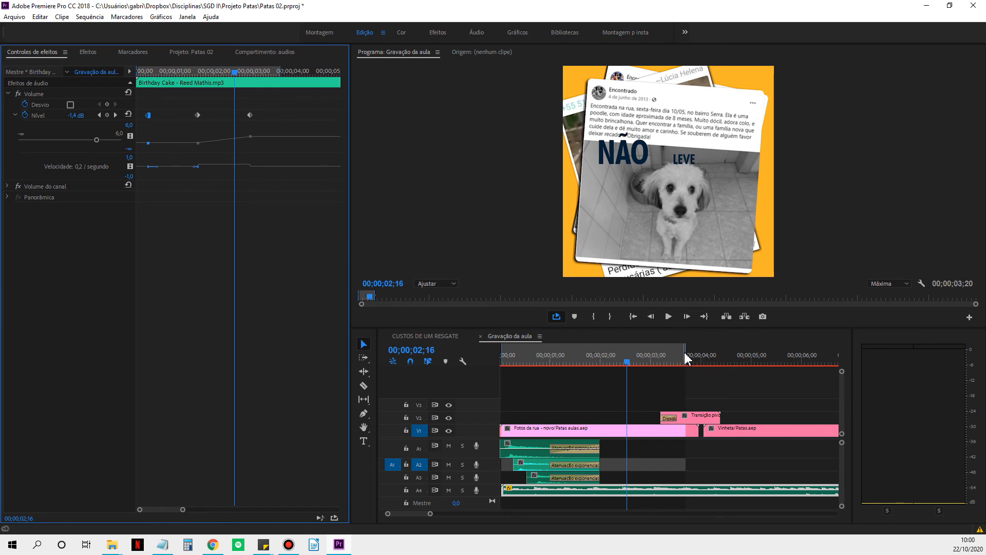
left_click_drag(686, 352, 726, 363)
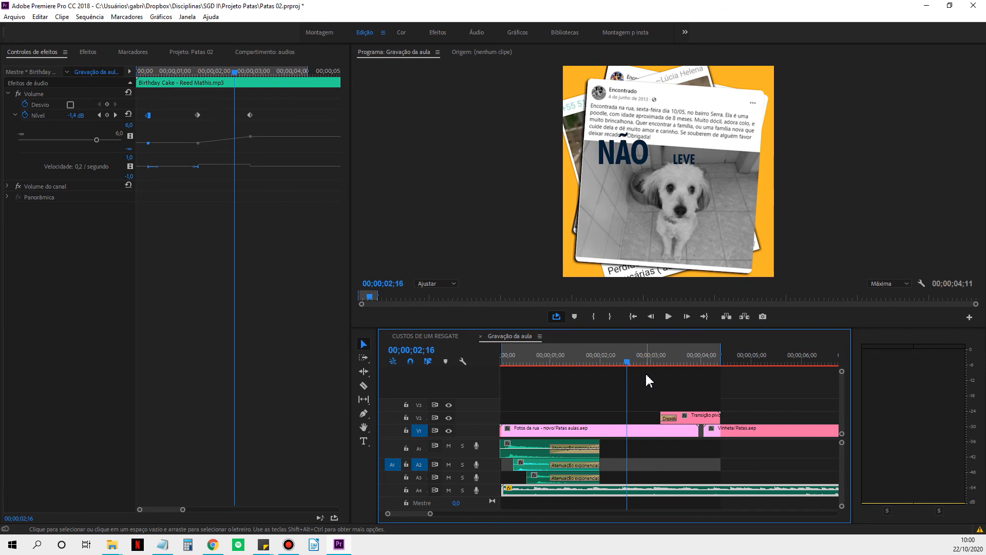
key("Home")
key("space")
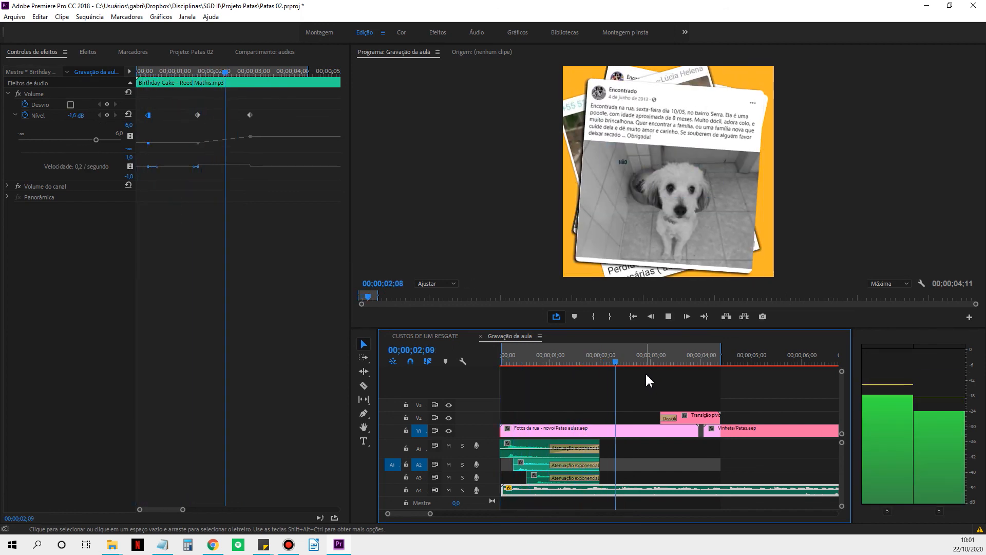
key("space")
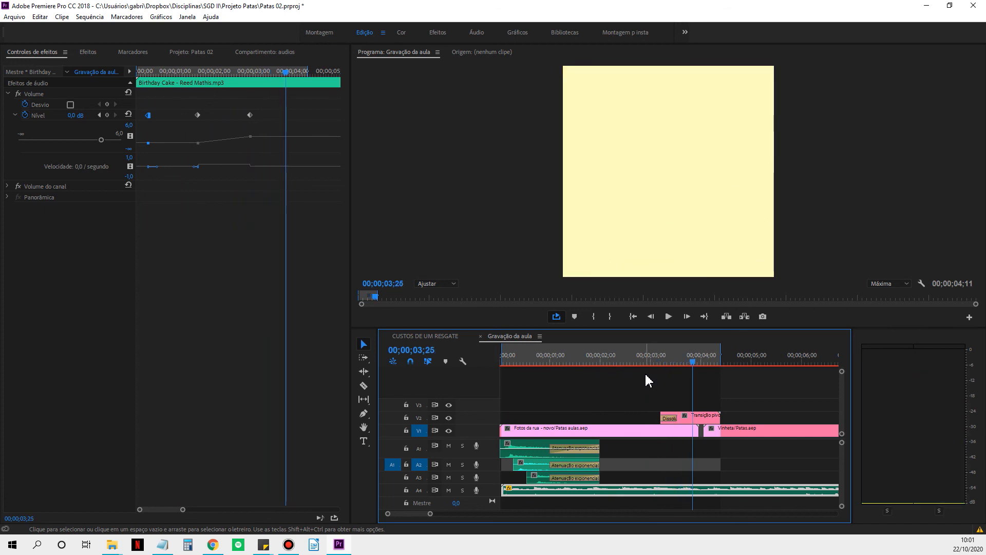
Try a level of -10 dB on the music keyframe at 00;00;00;10 and play from there to hear it.
left_click(99, 115)
left_click(99, 115)
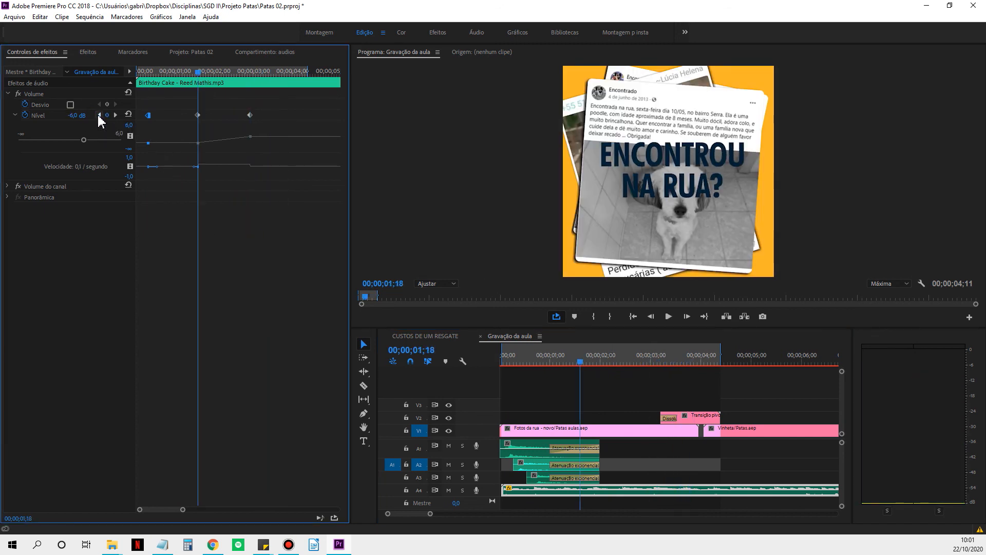
left_click(100, 115)
left_click(75, 116)
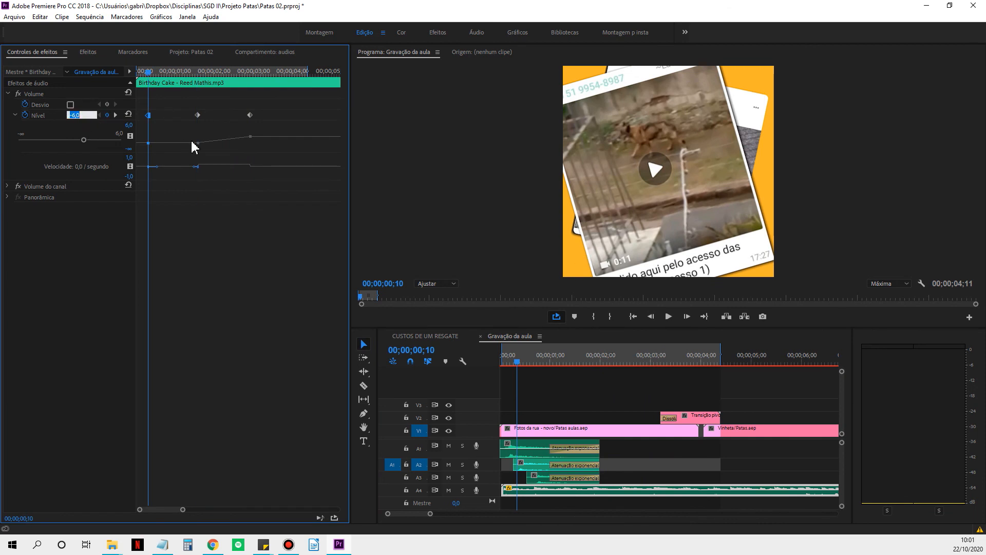
type("-10")
key("Return")
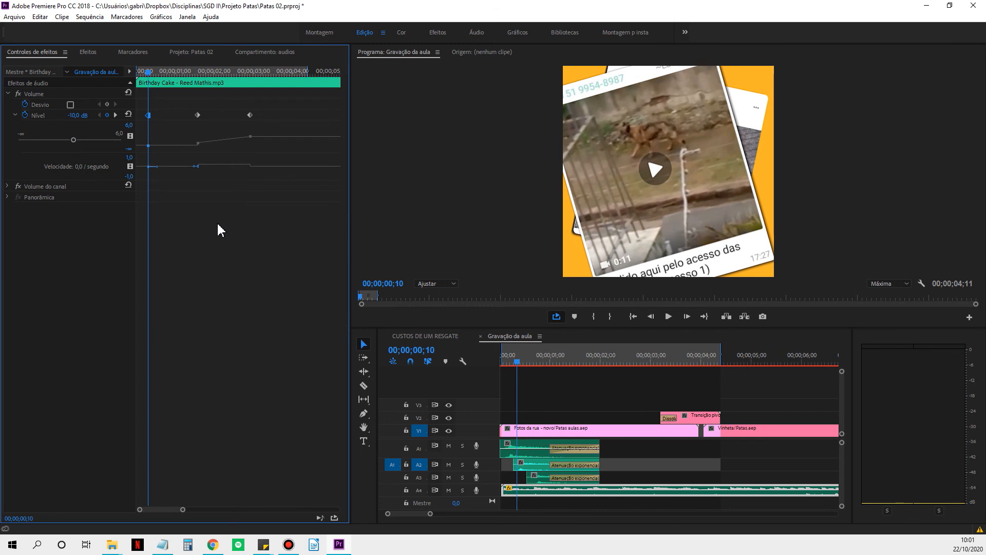
key("space")
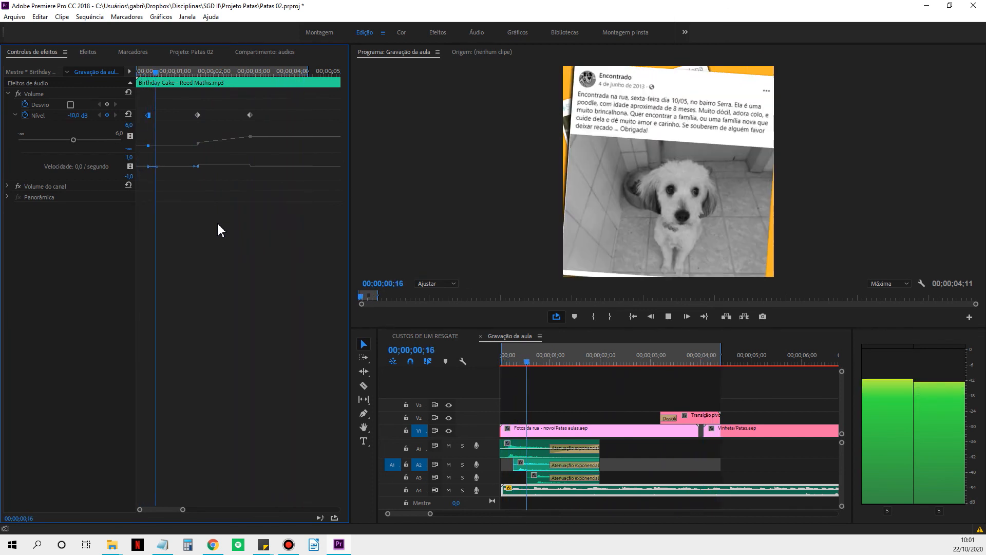
key("space")
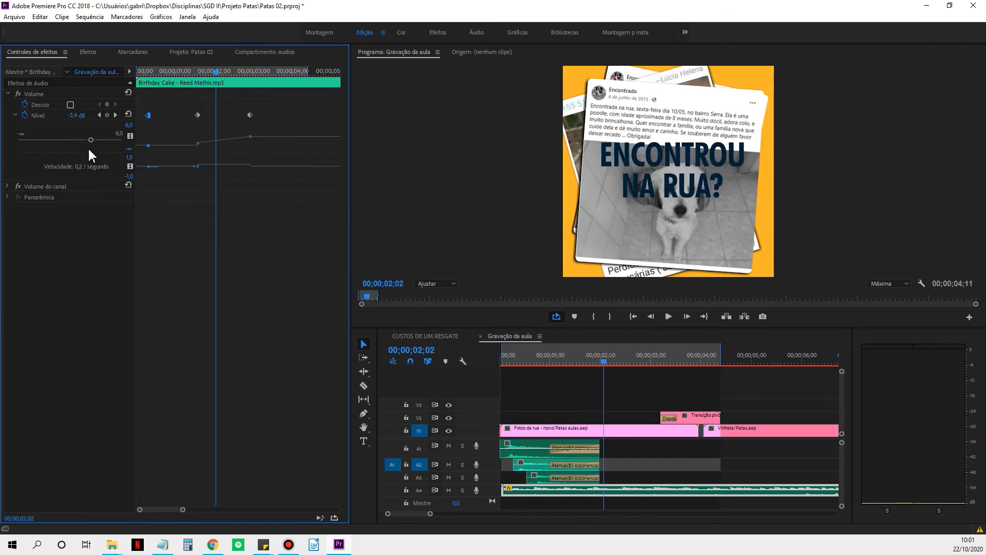
Set the music's level keyframe at 00;00;00;10 to -7 dB and extend the in-out range to a duration of 00;00;05;19.
left_click(99, 115)
left_click(100, 115)
left_click(76, 115)
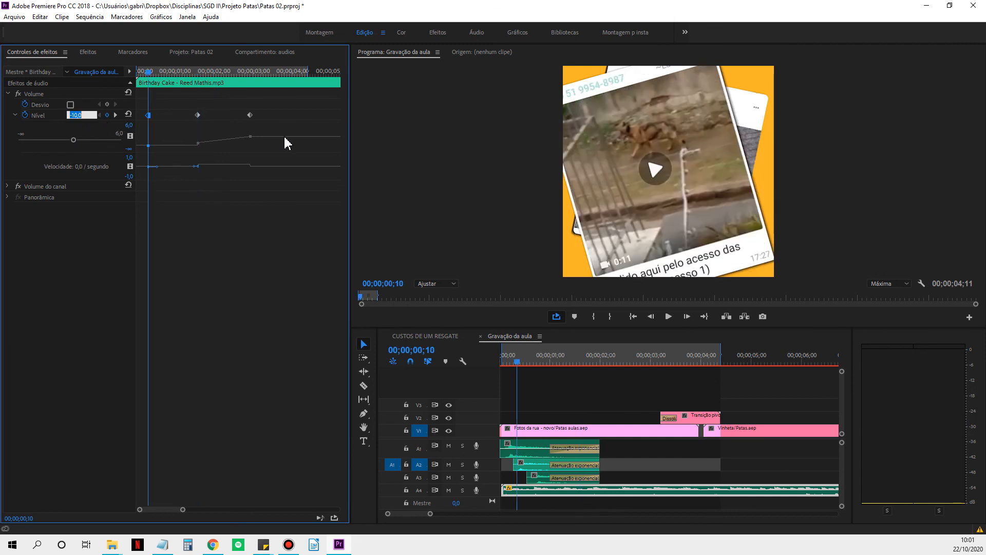
type("-7")
key("Return")
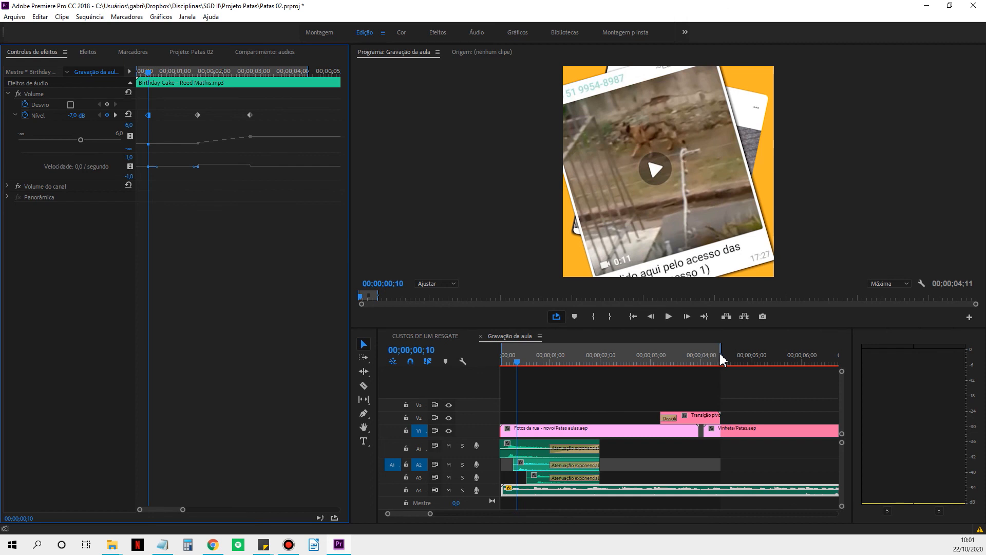
left_click_drag(721, 358, 785, 357)
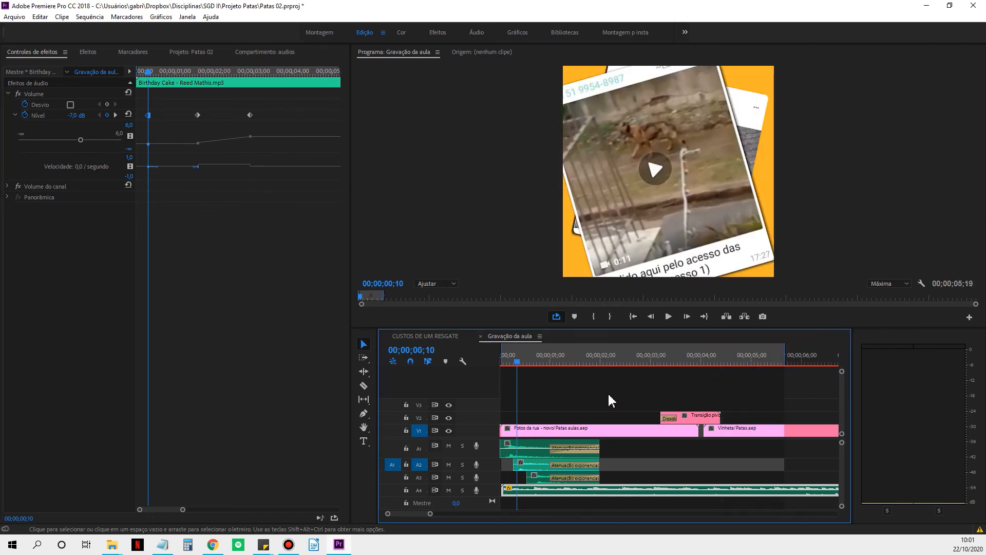